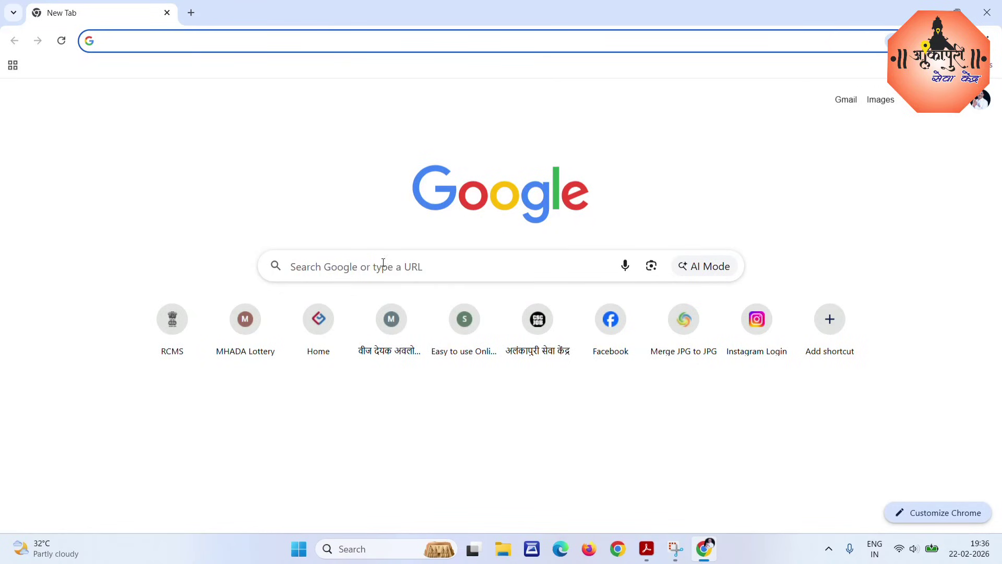
Enter pcmcindia.gov.in in the new tab's Google search box.
left_click(345, 264)
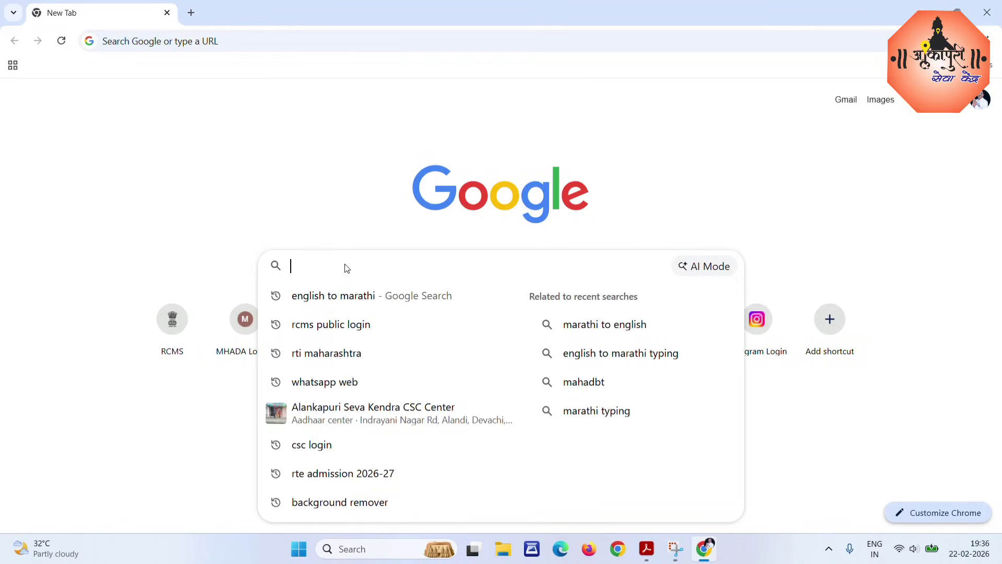
type("pcm")
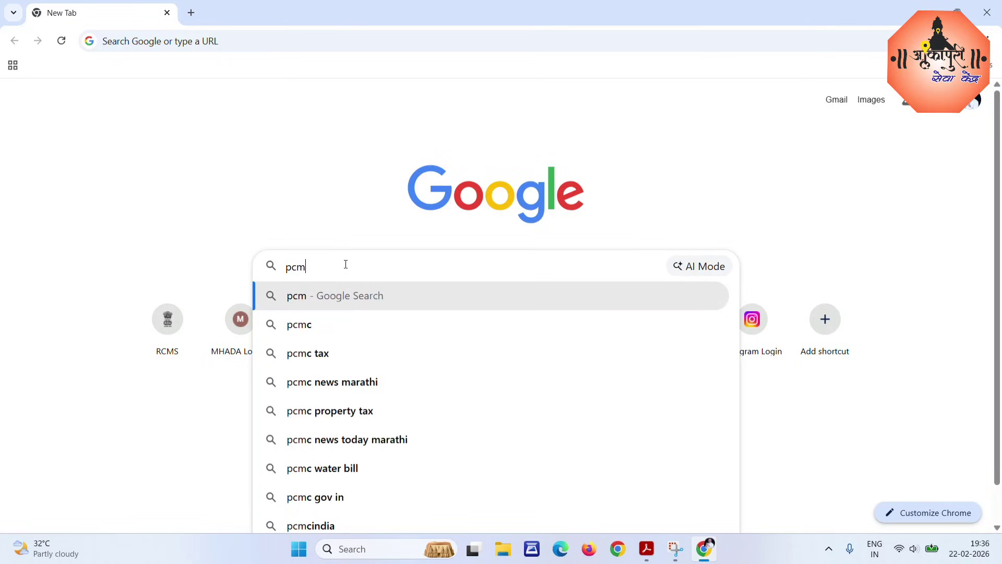
type("cindi")
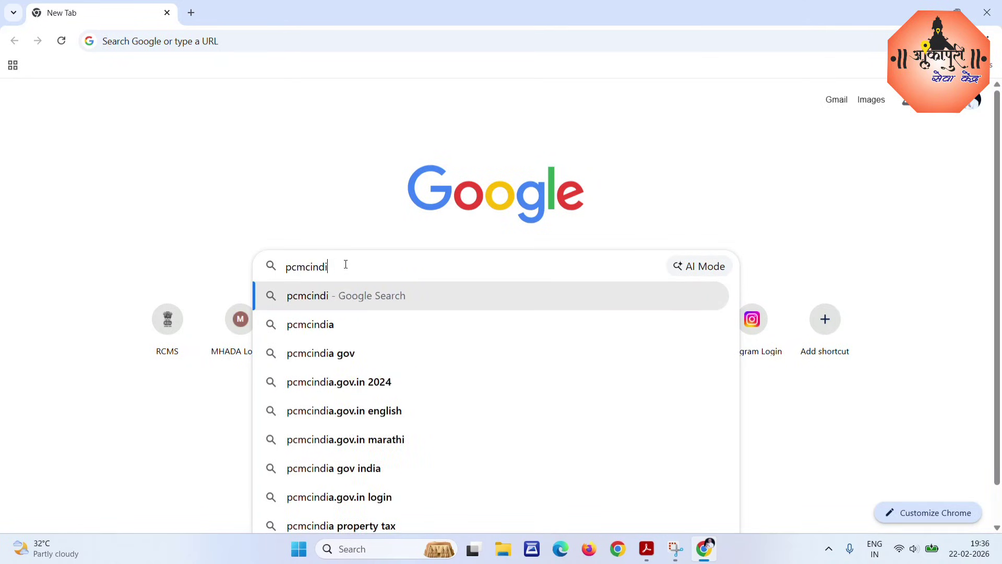
type("a.")
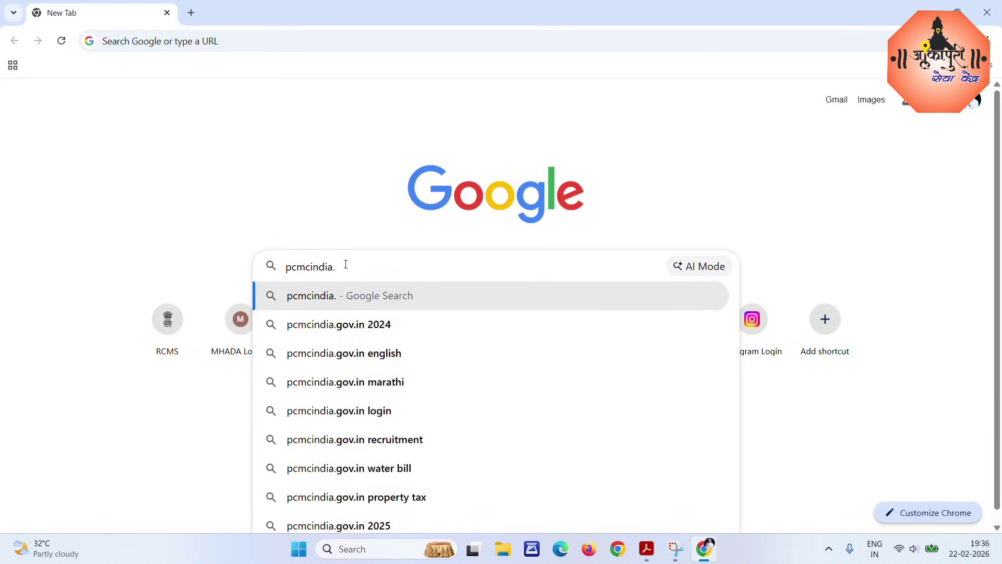
type("gov.")
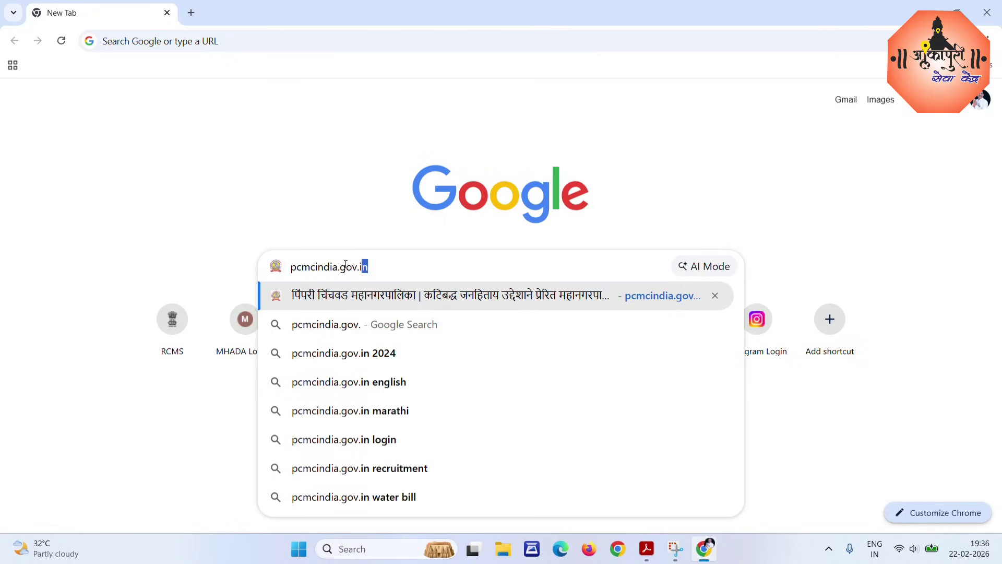
type("in")
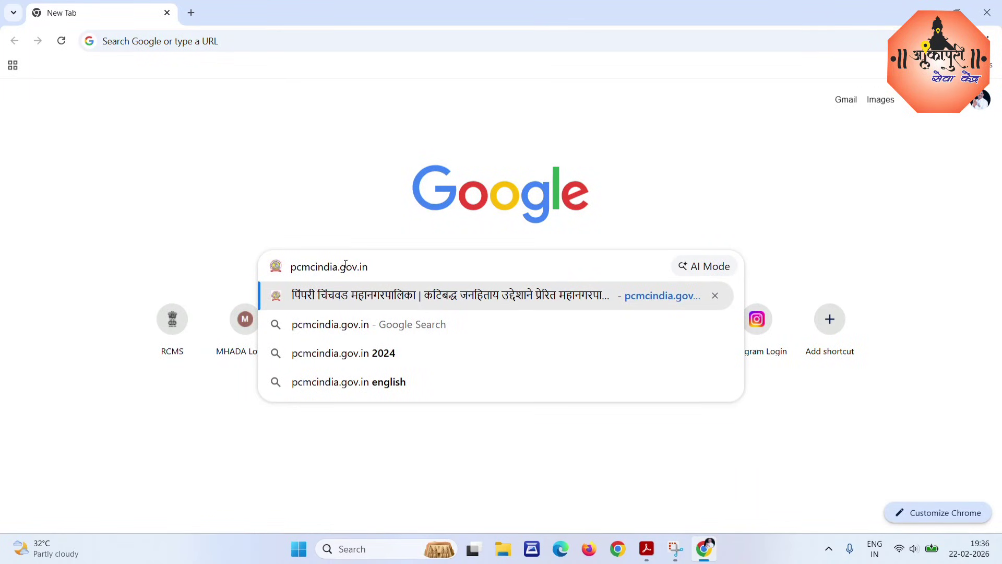
Load the PCMC website and dismiss the assistant's welcome bubble.
key("Return")
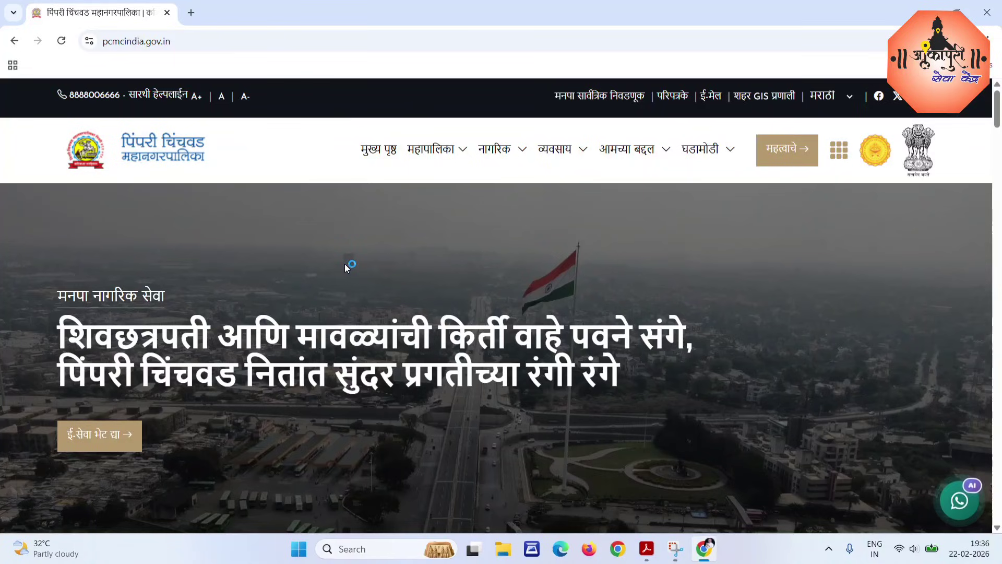
left_click_drag(194, 43, 105, 43)
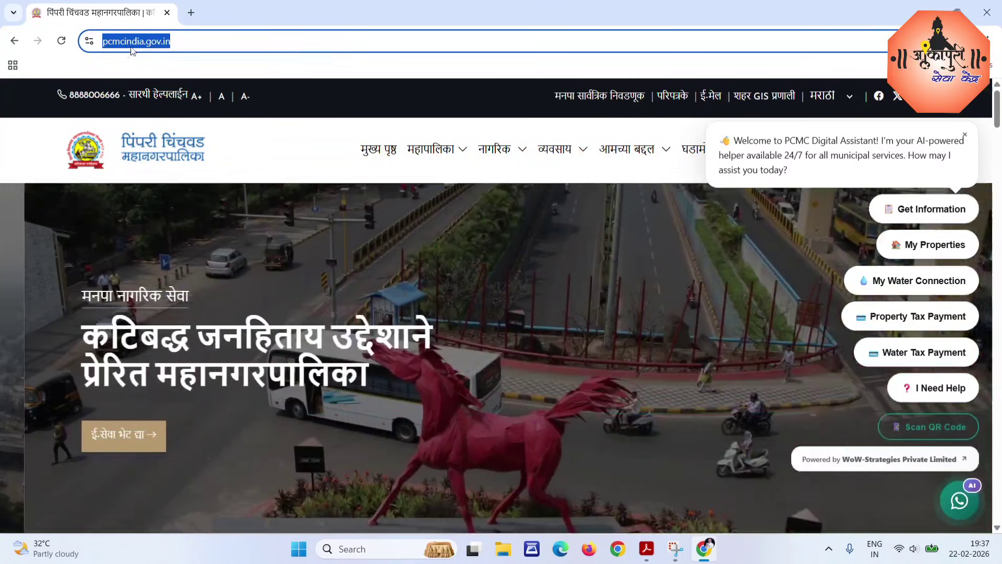
left_click(180, 41)
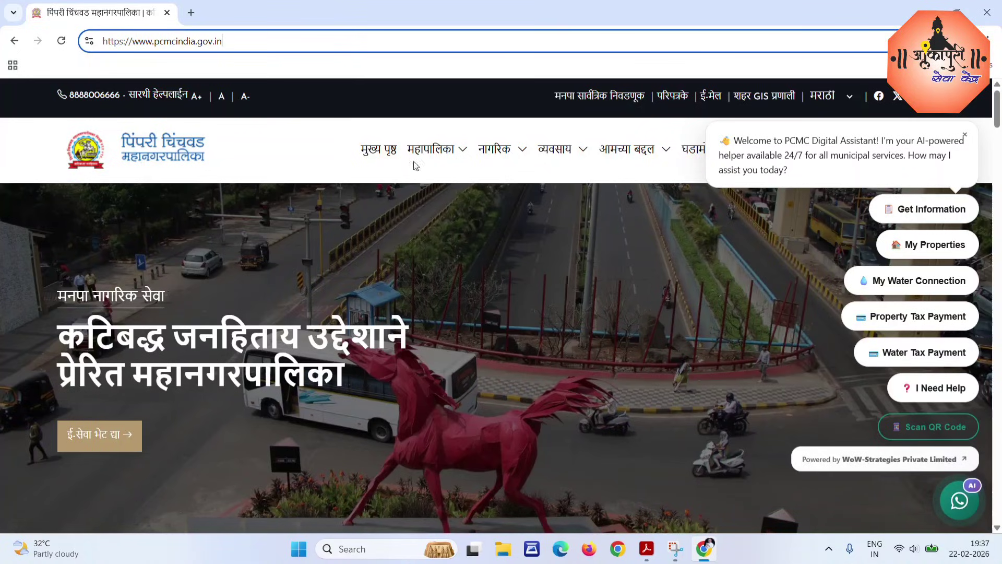
left_click(307, 139)
scroll(723, 167, "down", 4)
scroll(829, 188, "up", 2)
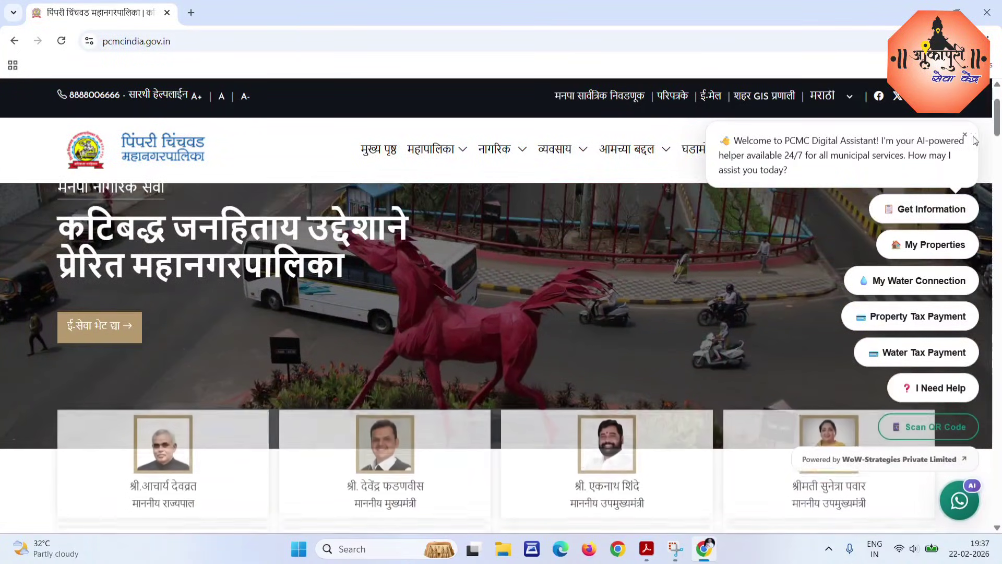
left_click(965, 135)
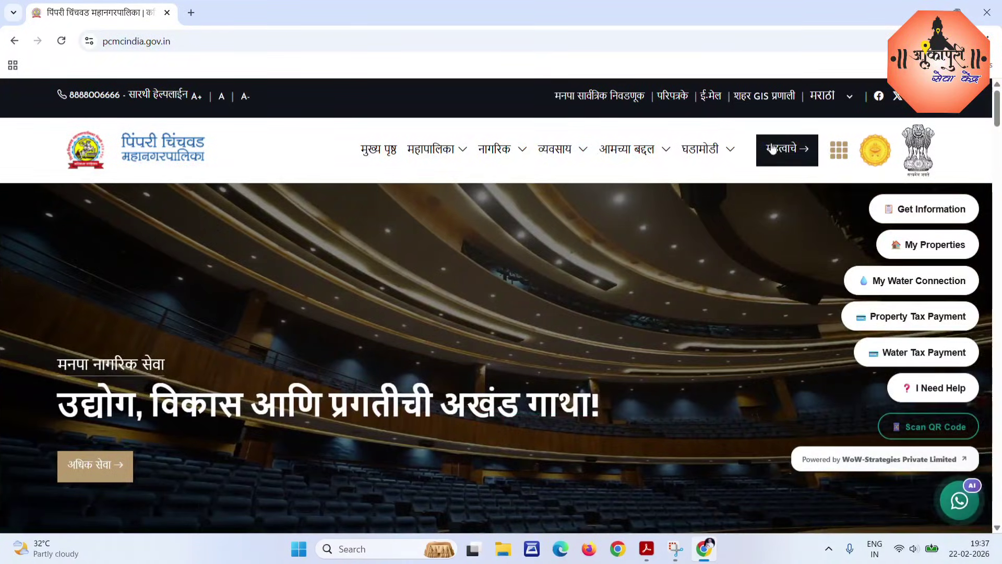
Open the समाज विकास department page via महत्वाचे and scroll to its scheme cards.
left_click(785, 154)
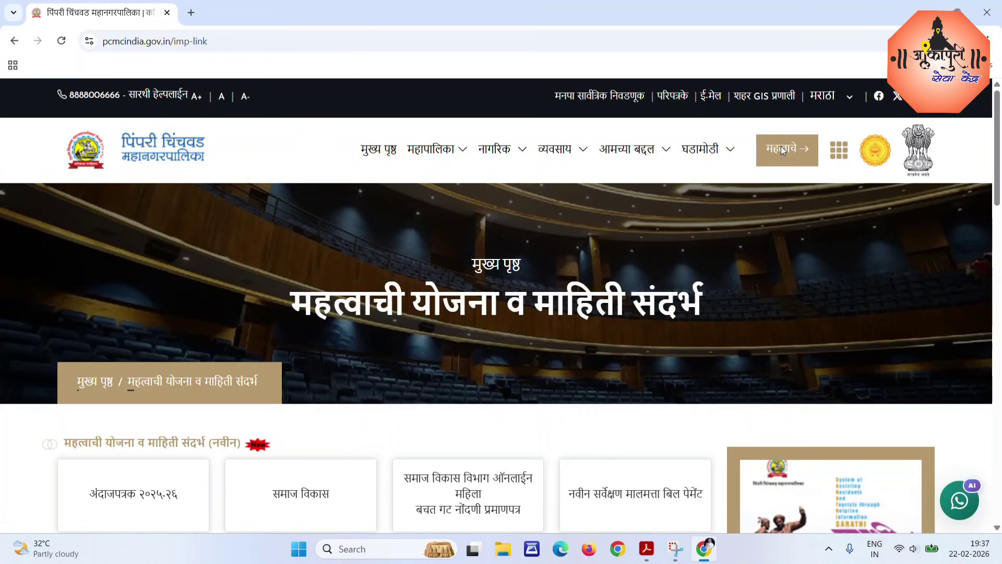
scroll(617, 296, "down", 2)
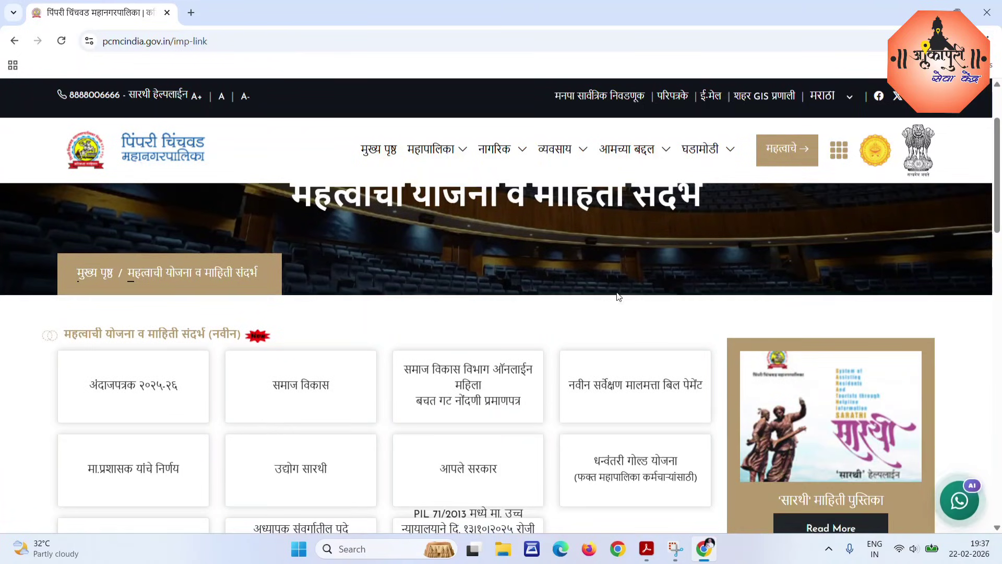
scroll(618, 296, "down", 6)
scroll(378, 224, "up", 4)
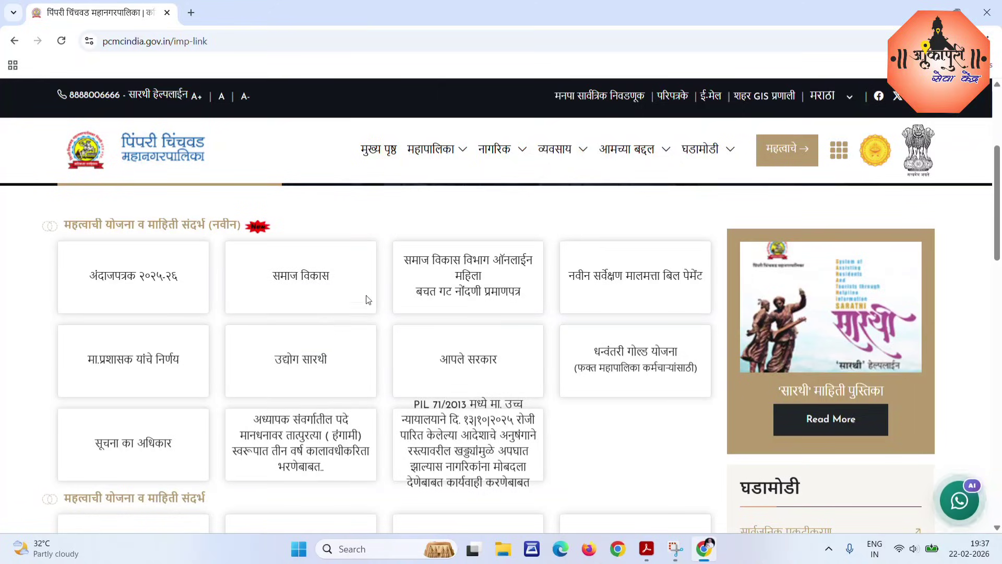
left_click(288, 280)
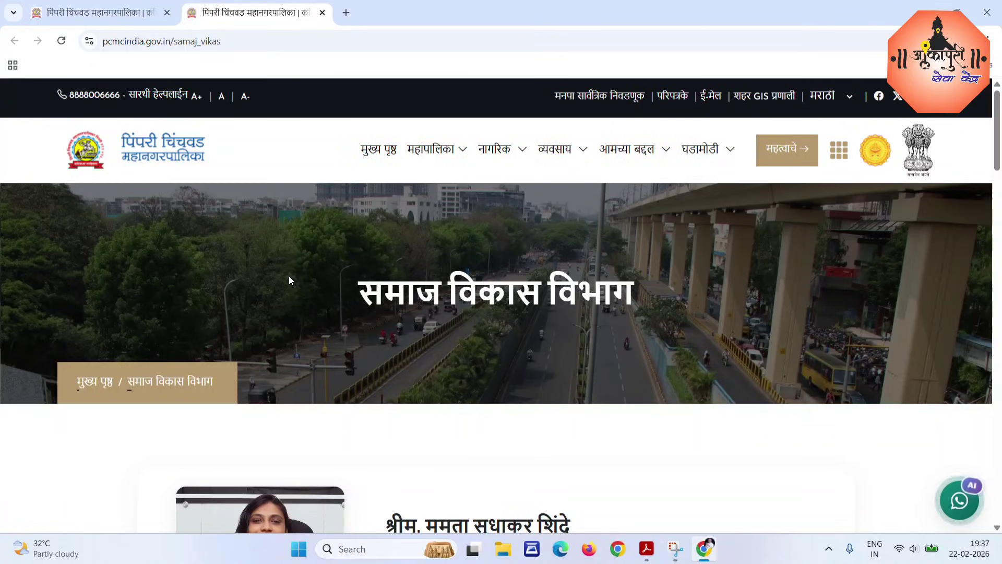
scroll(664, 277, "down", 6)
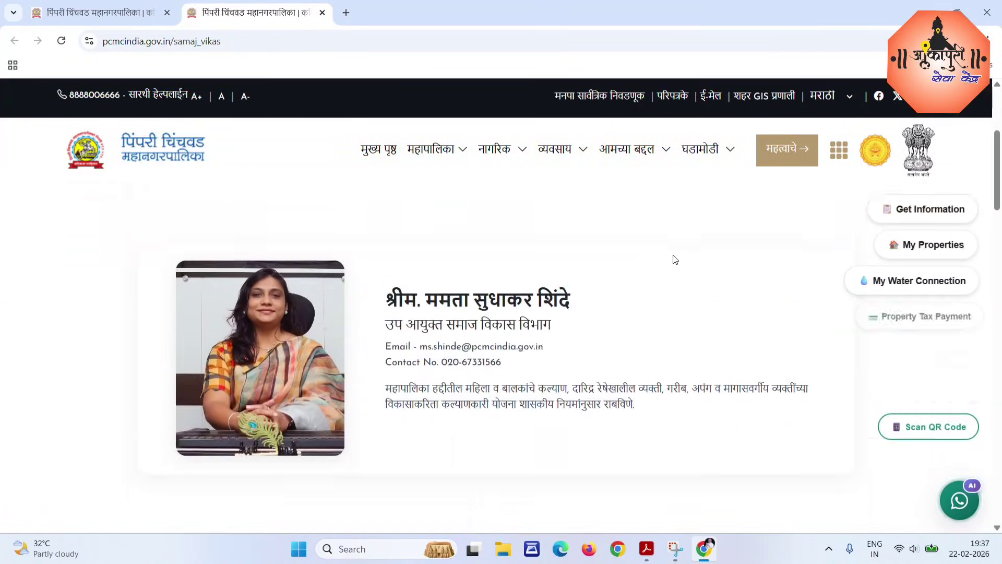
scroll(637, 316, "down", 4)
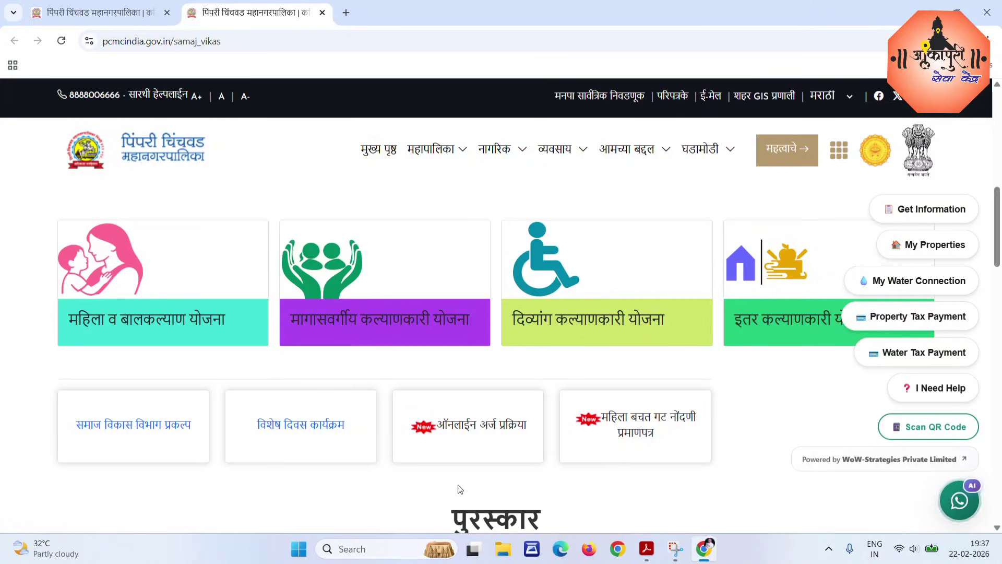
Open the online application portal, start a new citizen account, and set zone office to F ZONE.
left_click(478, 434)
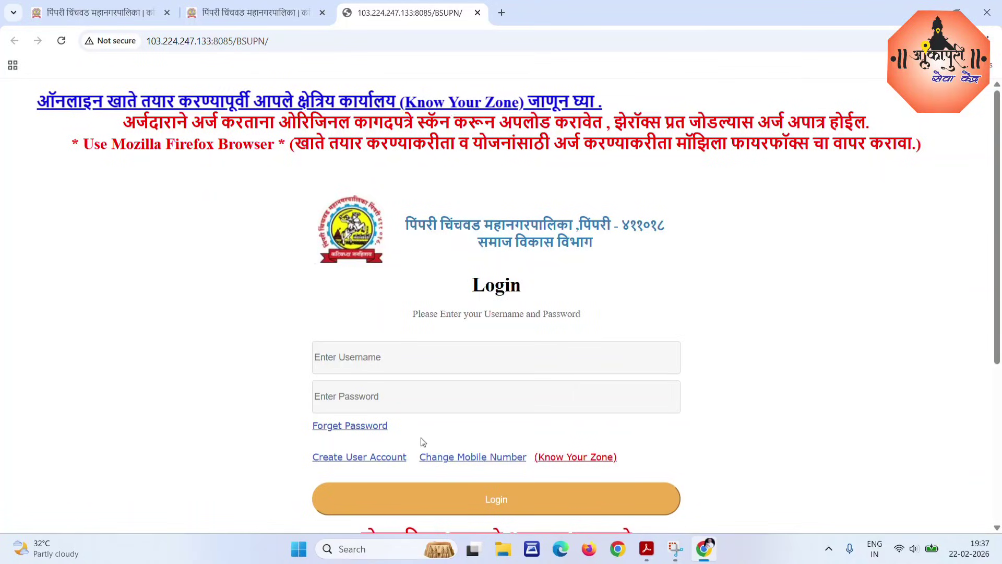
left_click(359, 458)
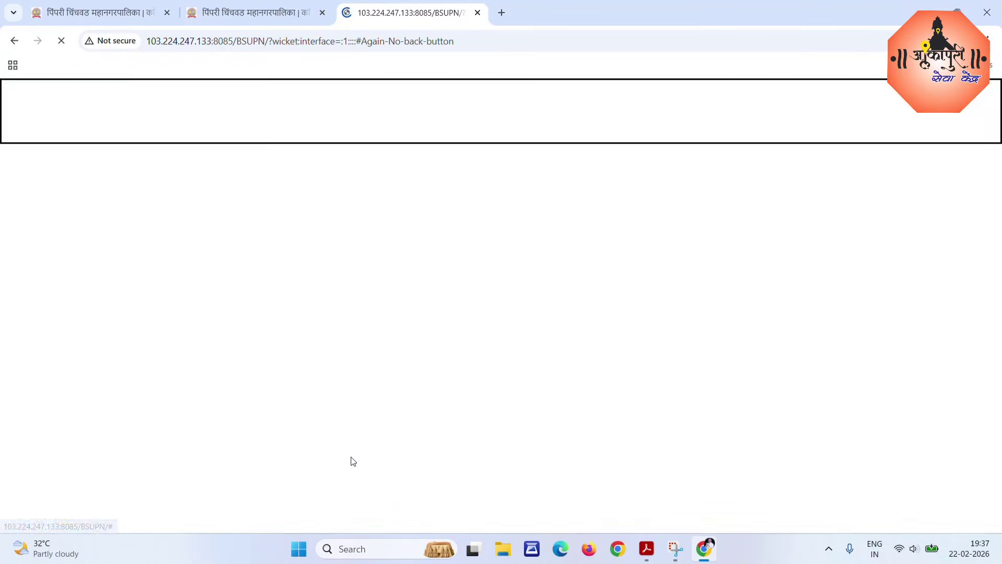
left_click(145, 269)
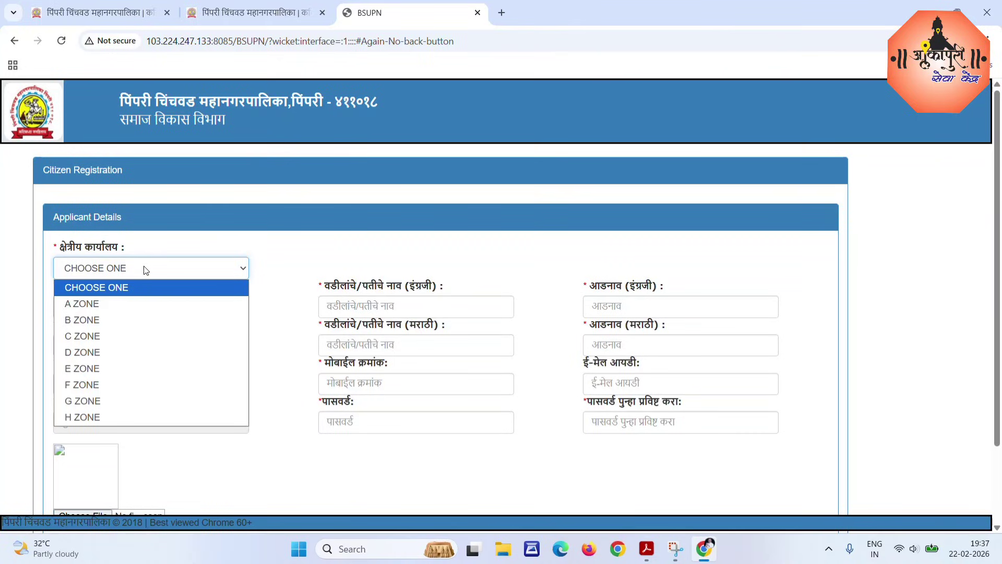
left_click(94, 308)
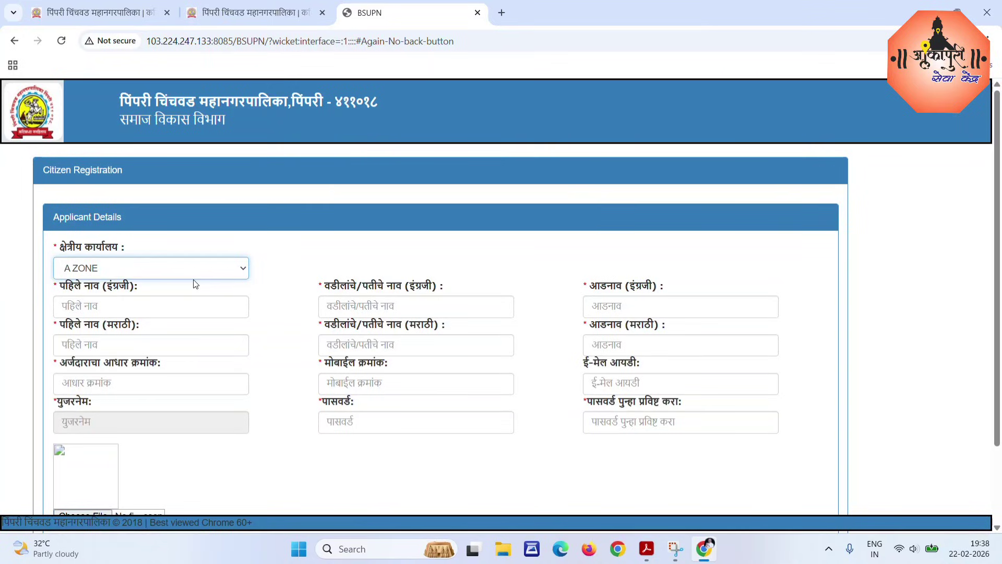
left_click(228, 271)
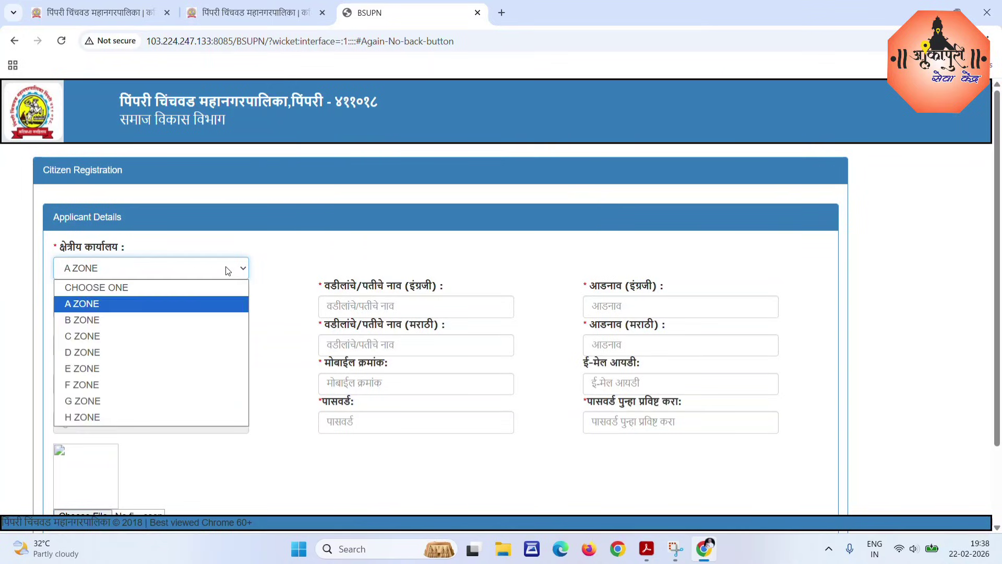
left_click(106, 350)
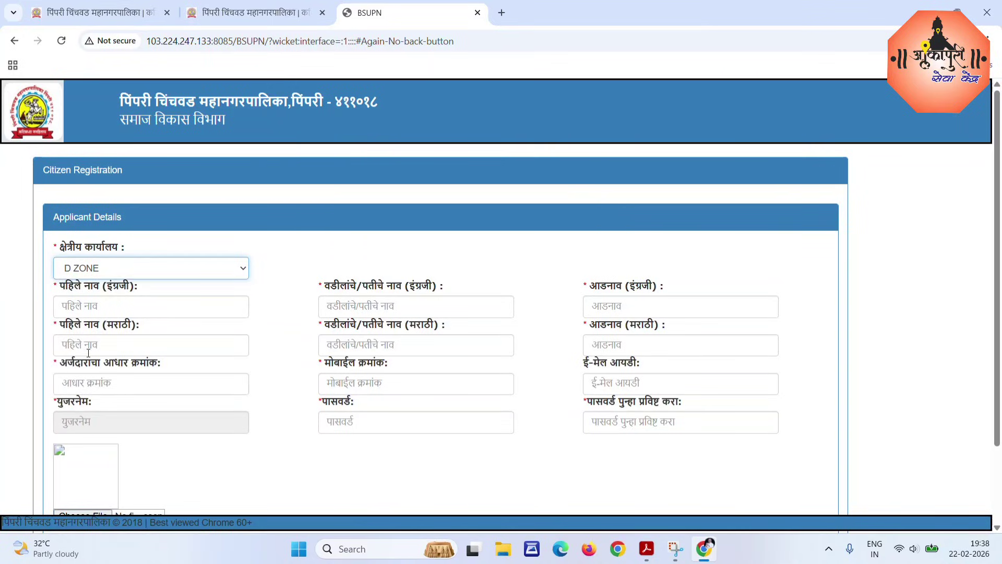
left_click(124, 269)
left_click(85, 385)
Fill in the applicant's English names, Aadhaar number, mobile, e-mail ID and password.
left_click(107, 307)
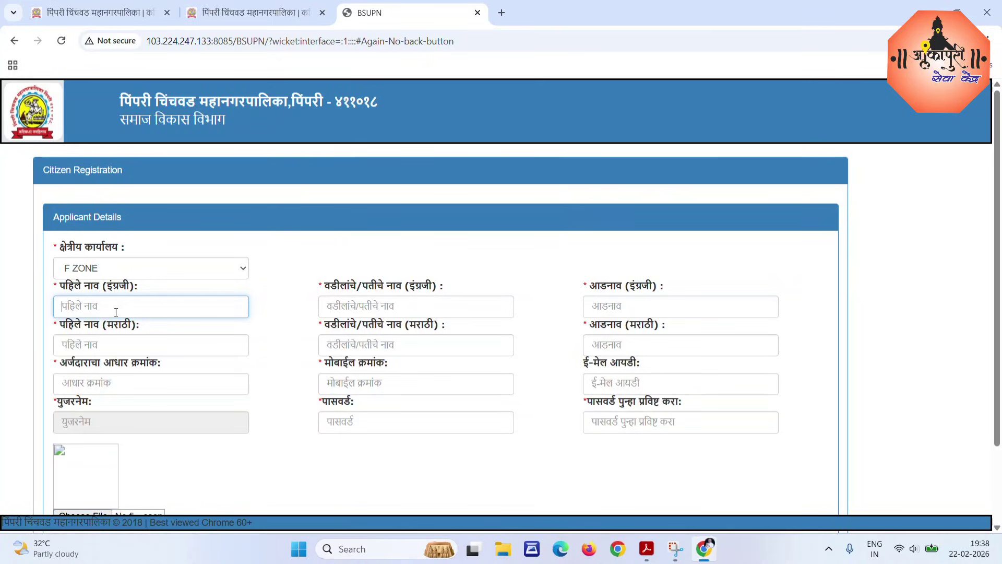
left_click(387, 308)
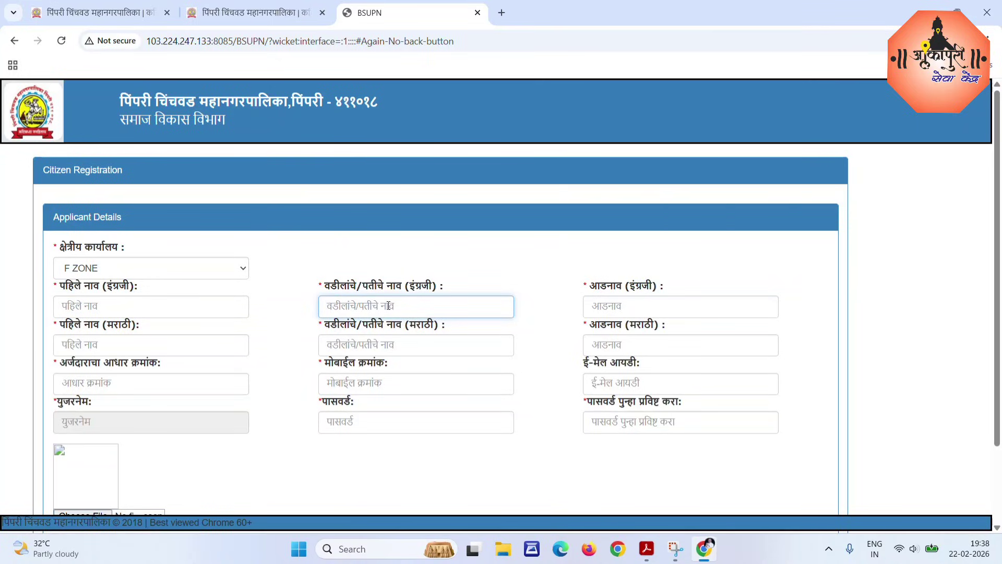
left_click(632, 311)
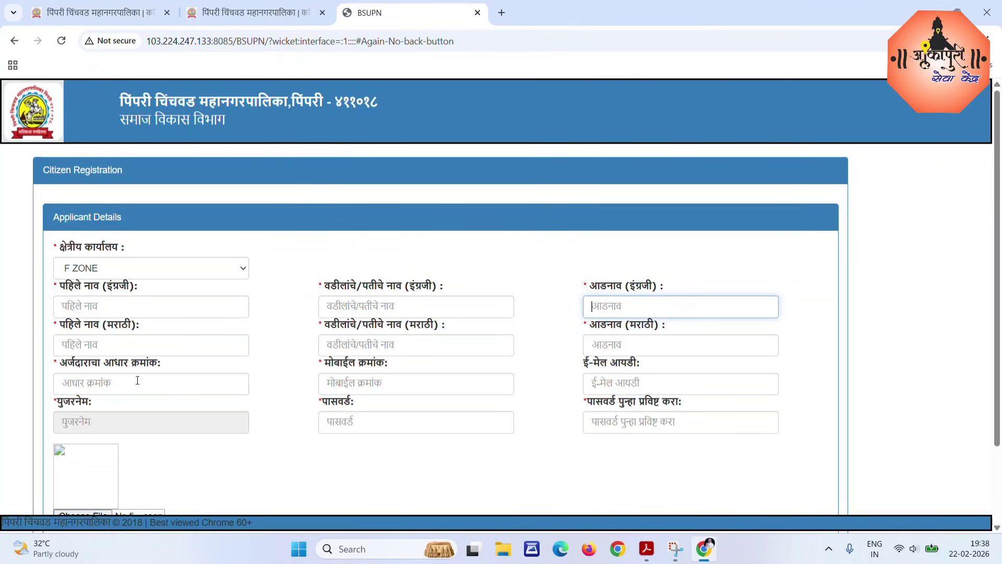
left_click(102, 386)
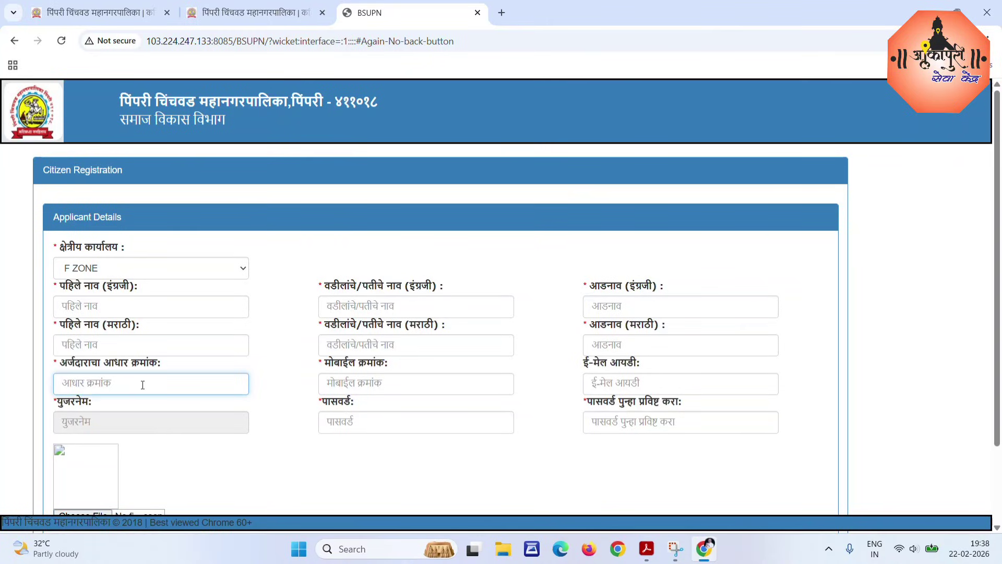
left_click(363, 384)
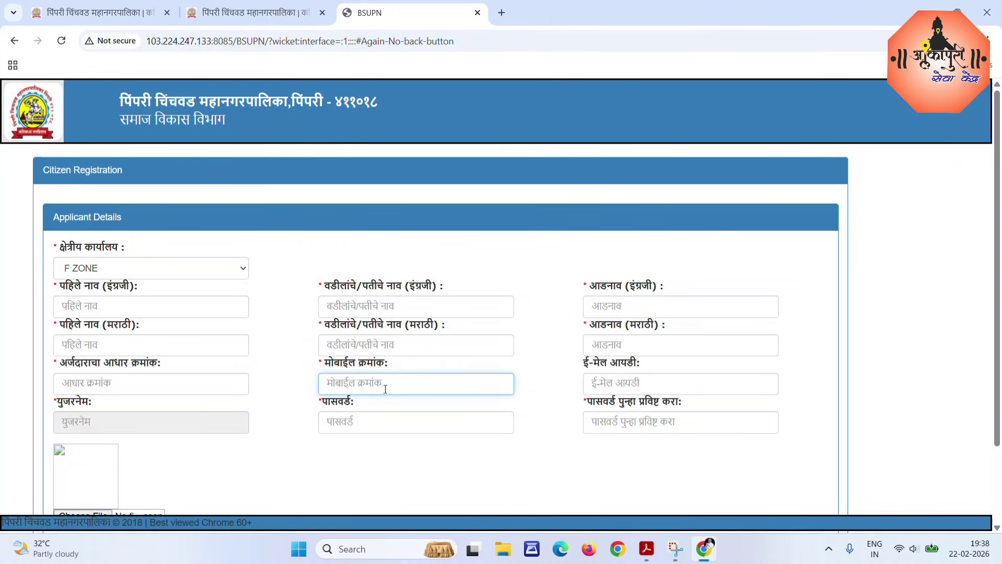
left_click(620, 383)
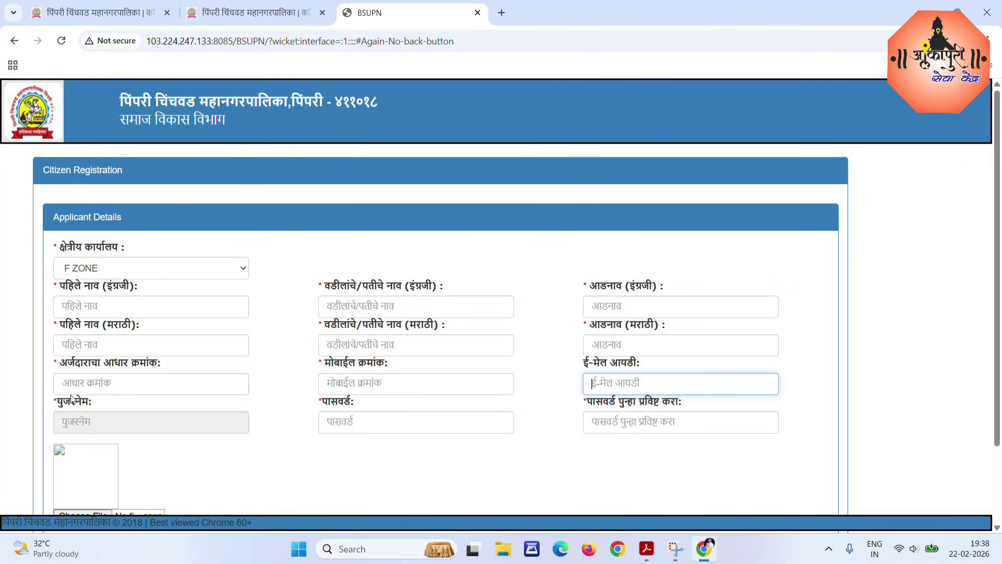
left_click(89, 420)
left_click(389, 422)
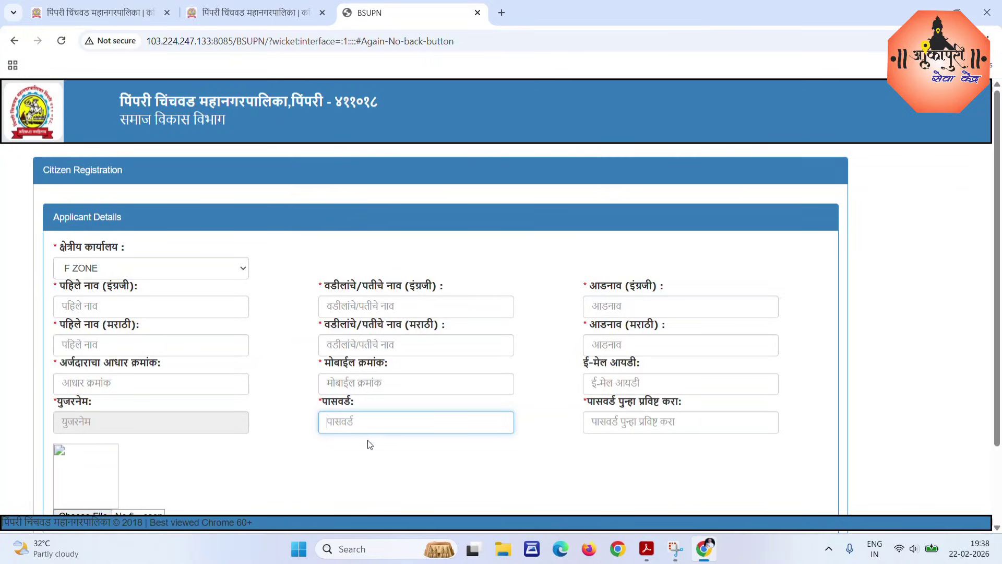
left_click(608, 422)
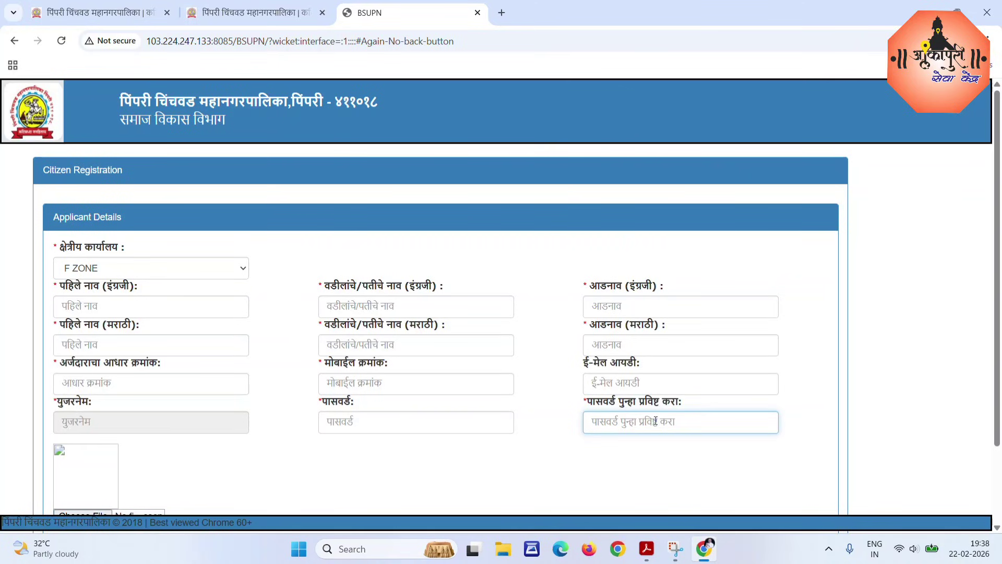
Upload the applicant's photograph and save the citizen registration.
scroll(593, 422, "down", 2)
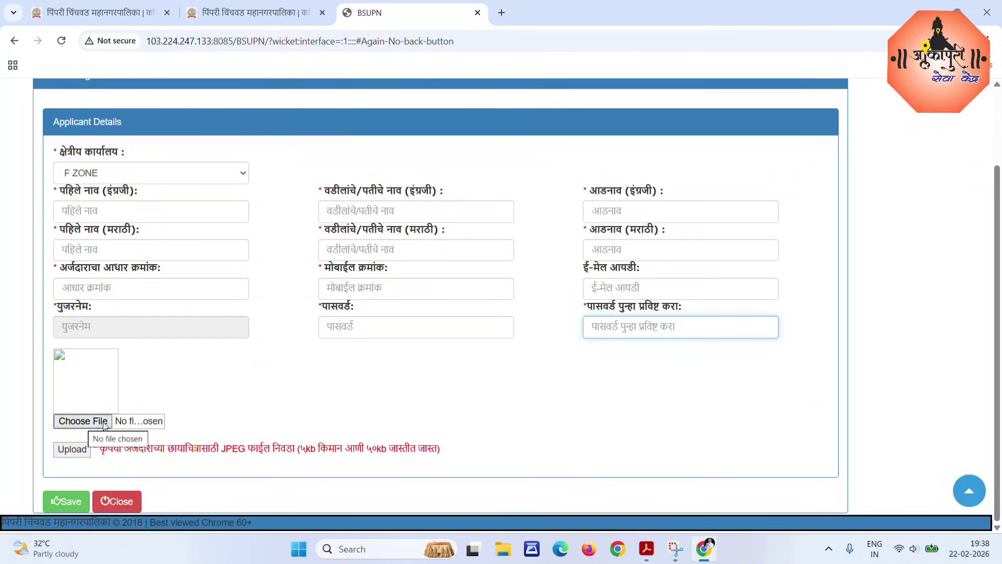
left_click(73, 452)
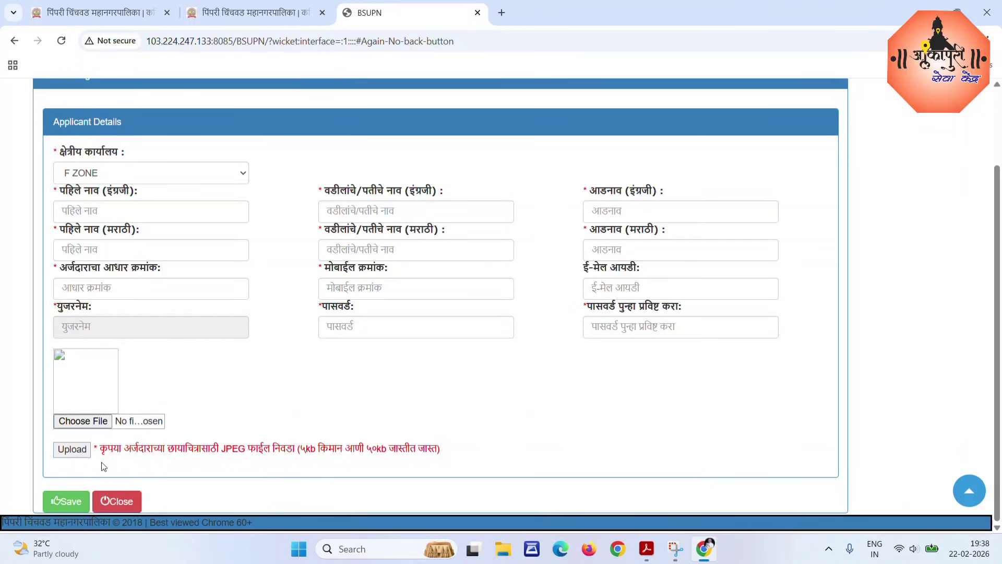
left_click(65, 501)
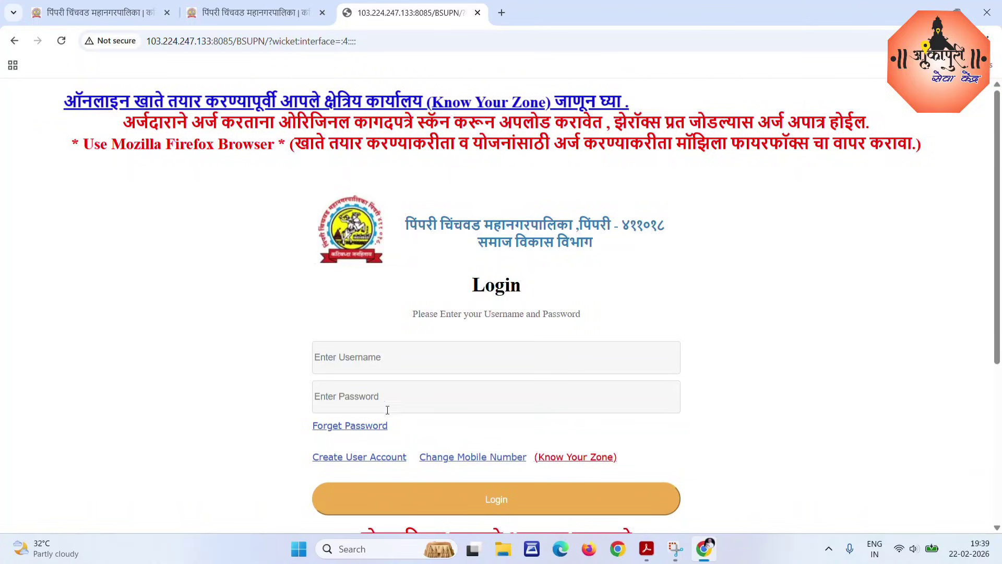
Log in with the new account, decline Chrome's password saving, and start a New Application.
left_click(355, 355)
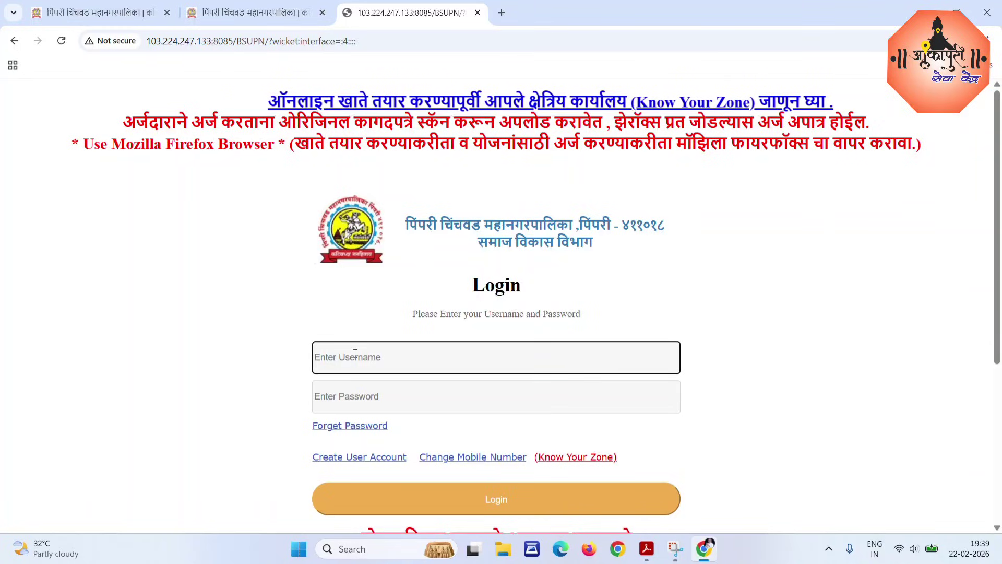
left_click(360, 397)
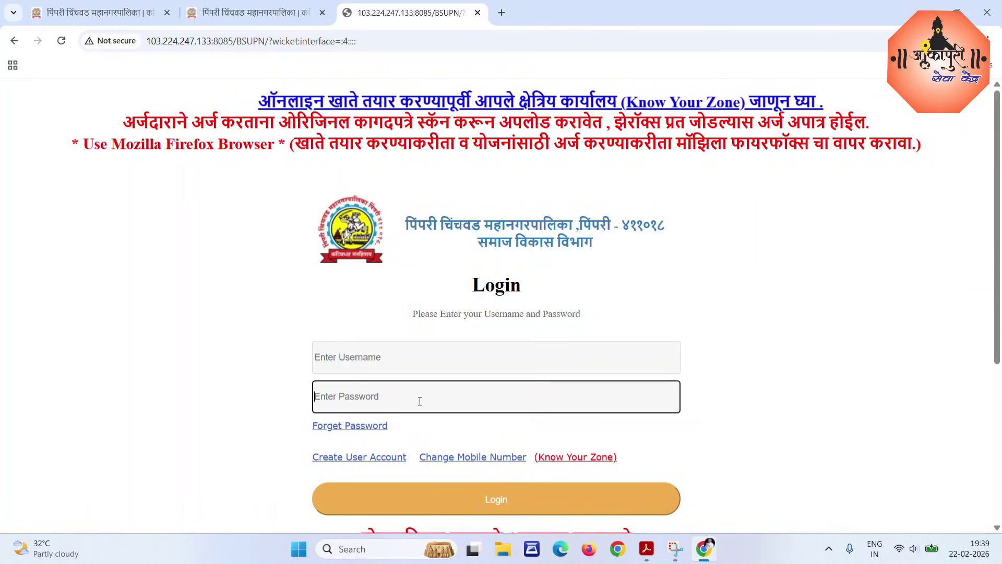
left_click(494, 499)
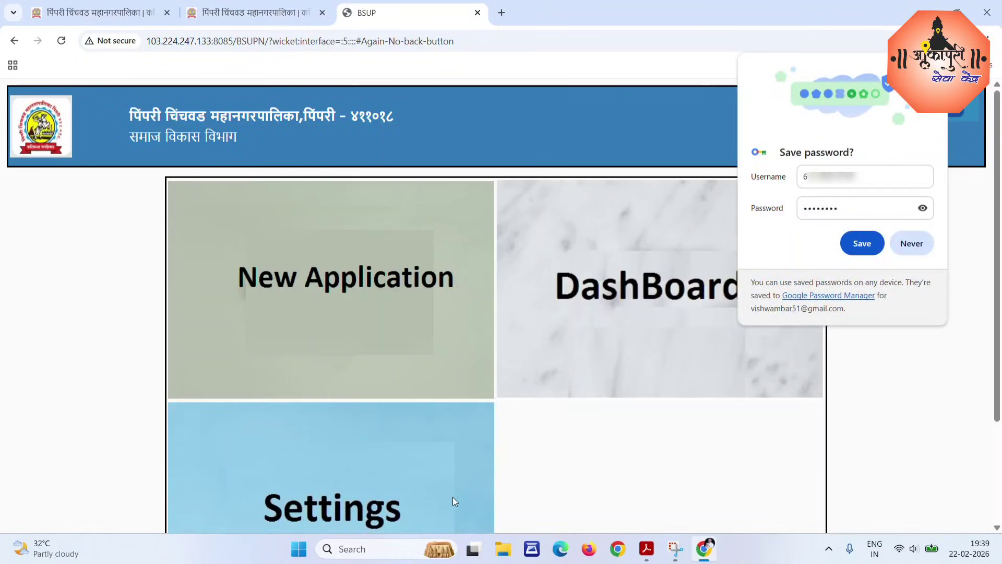
left_click(910, 245)
mouse_move(780, 246)
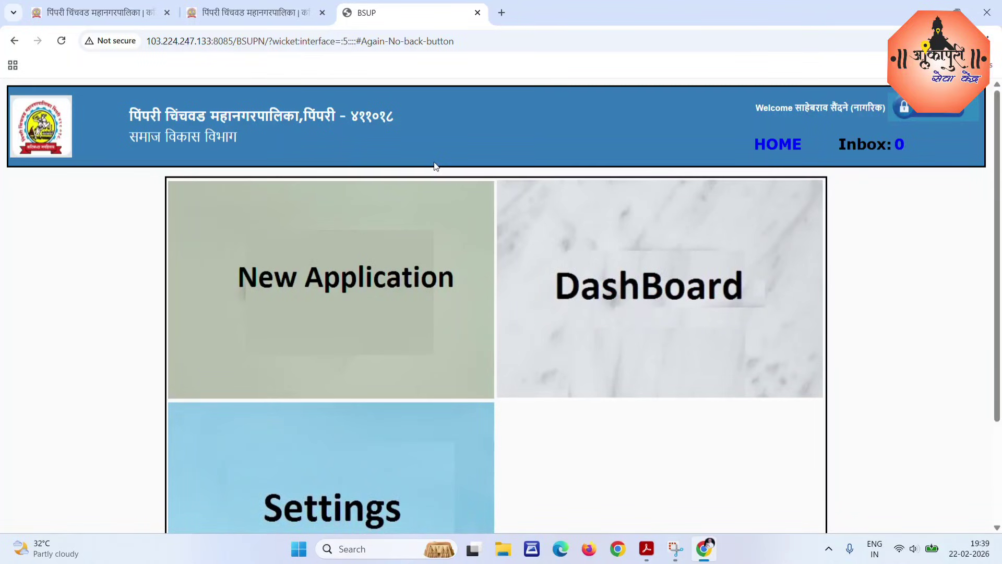
mouse_move(242, 280)
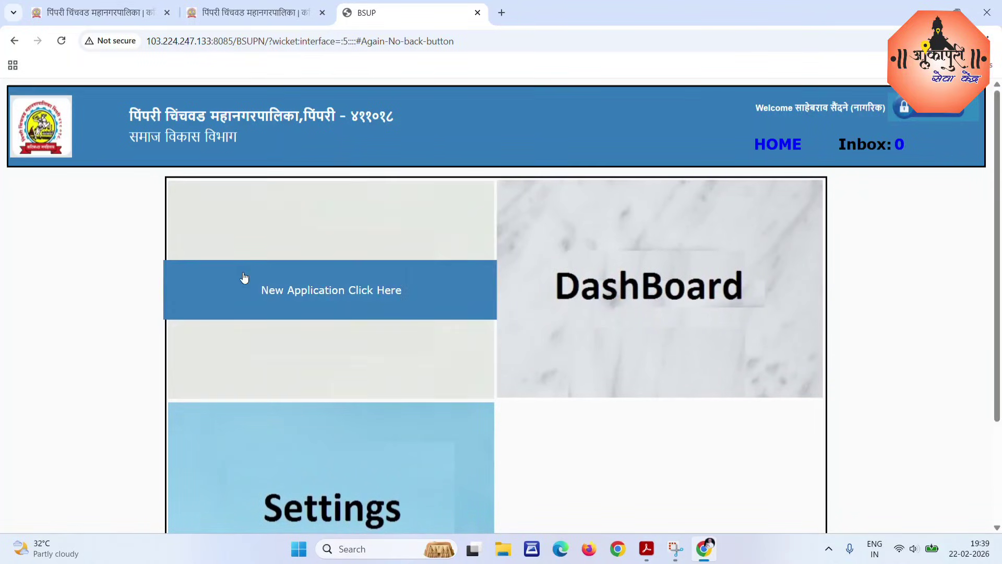
left_click(341, 292)
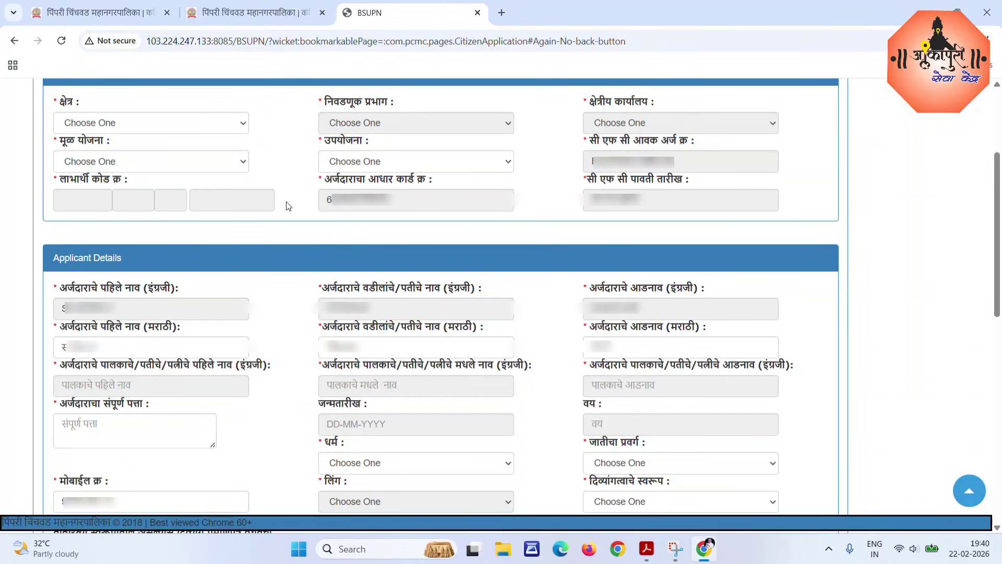
Set the area (क्षेत्र) to मोशी गावठाण.
left_click(105, 124)
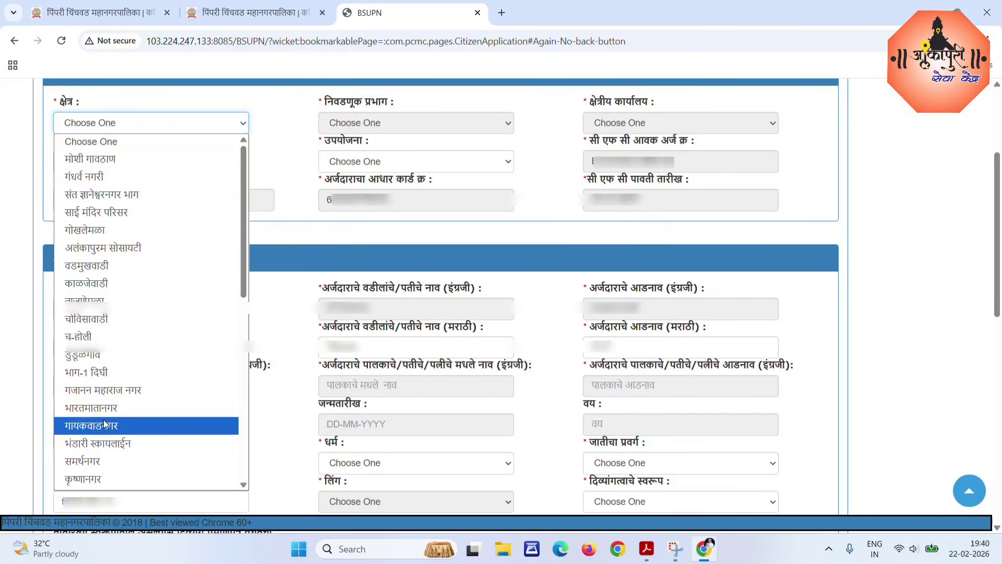
scroll(92, 461, "down", 1)
scroll(91, 337, "down", 3)
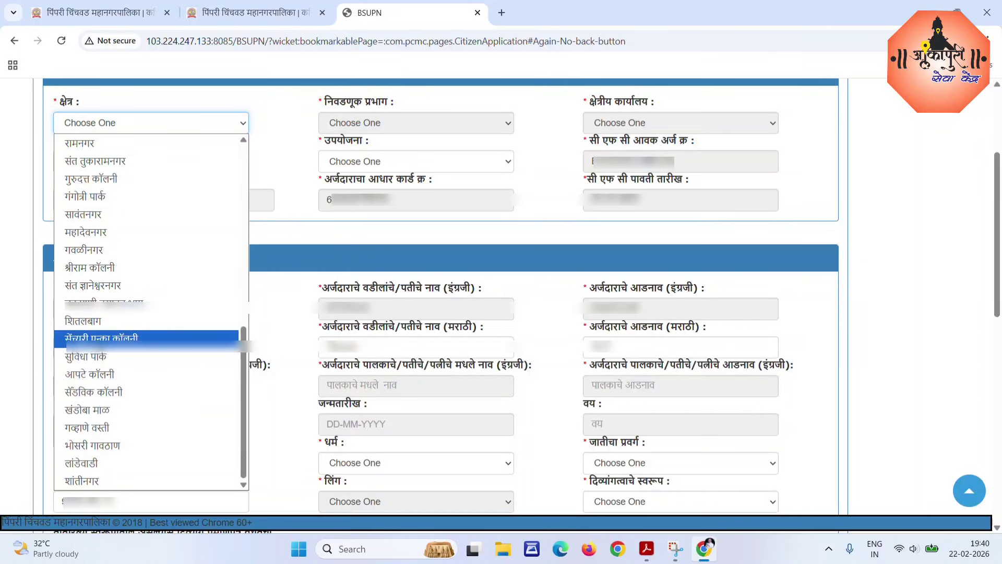
scroll(92, 366, "up", 4)
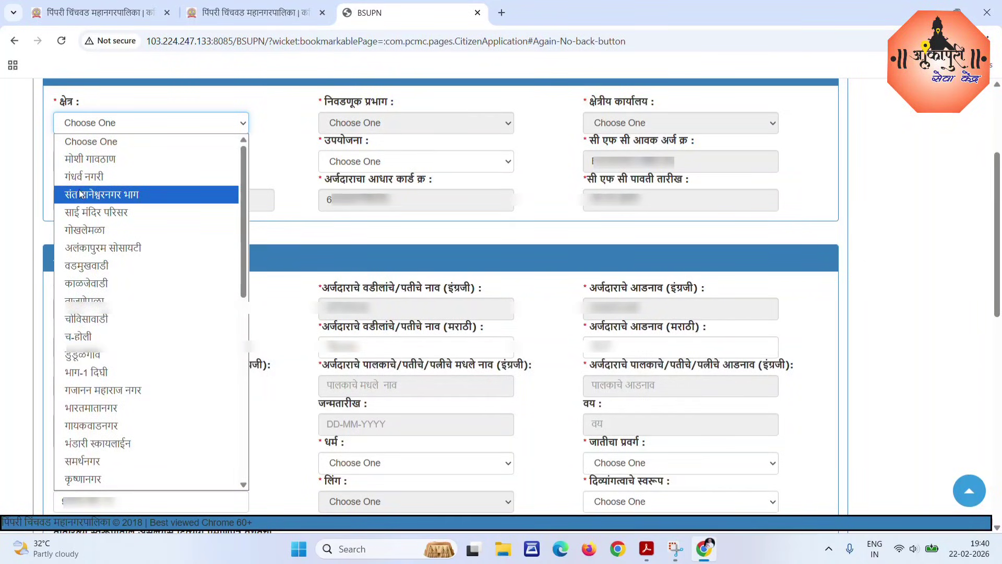
left_click(91, 159)
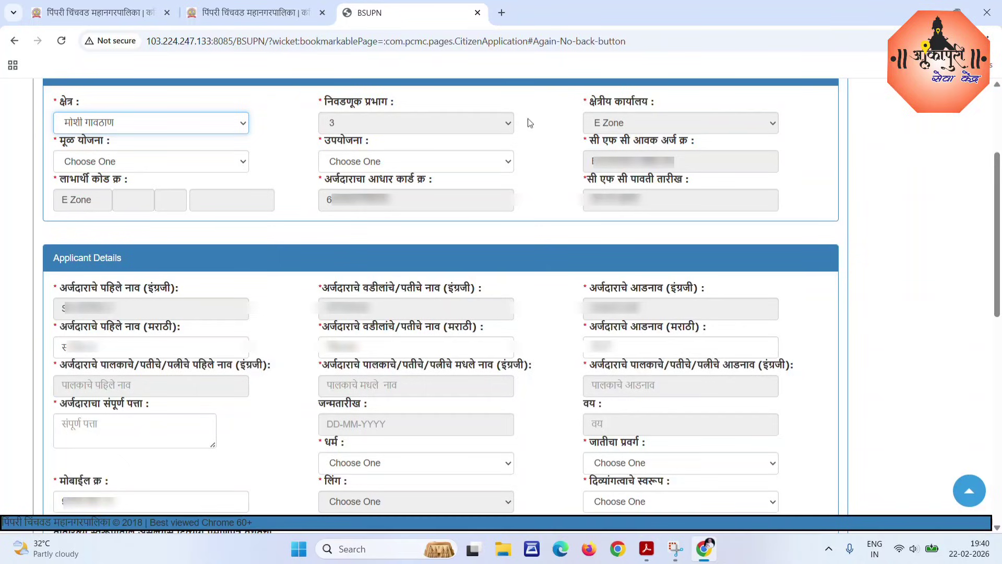
Choose main scheme दिव्यांग कल्याणकारी योजना and the free PMPML pass sub-scheme.
left_click(88, 163)
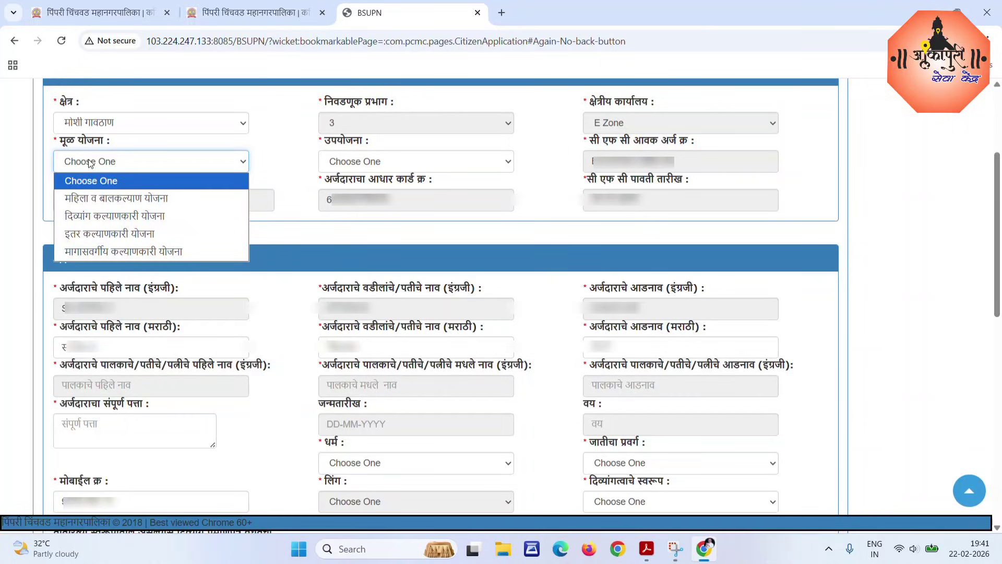
left_click(128, 218)
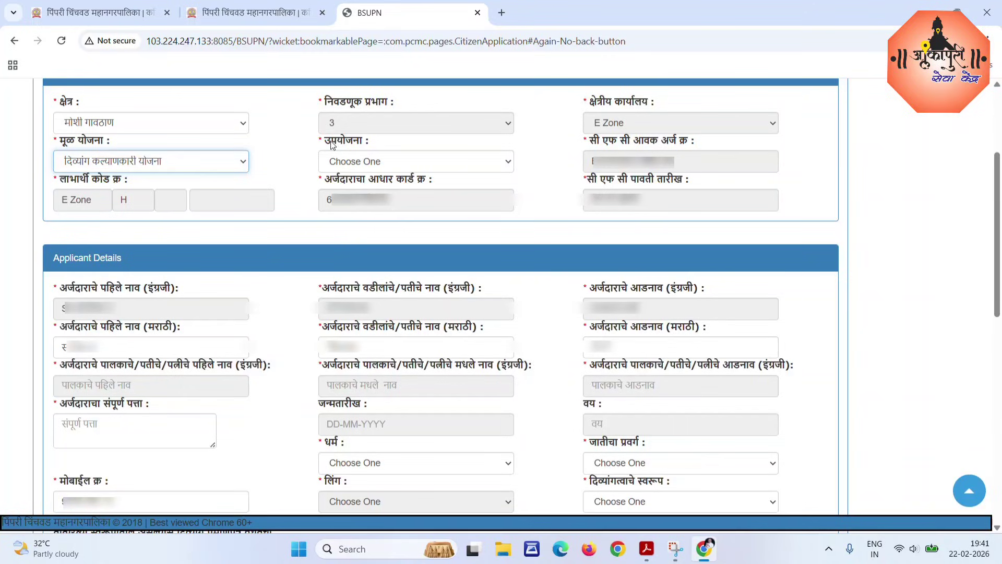
left_click_drag(325, 141, 373, 142)
left_click(396, 143)
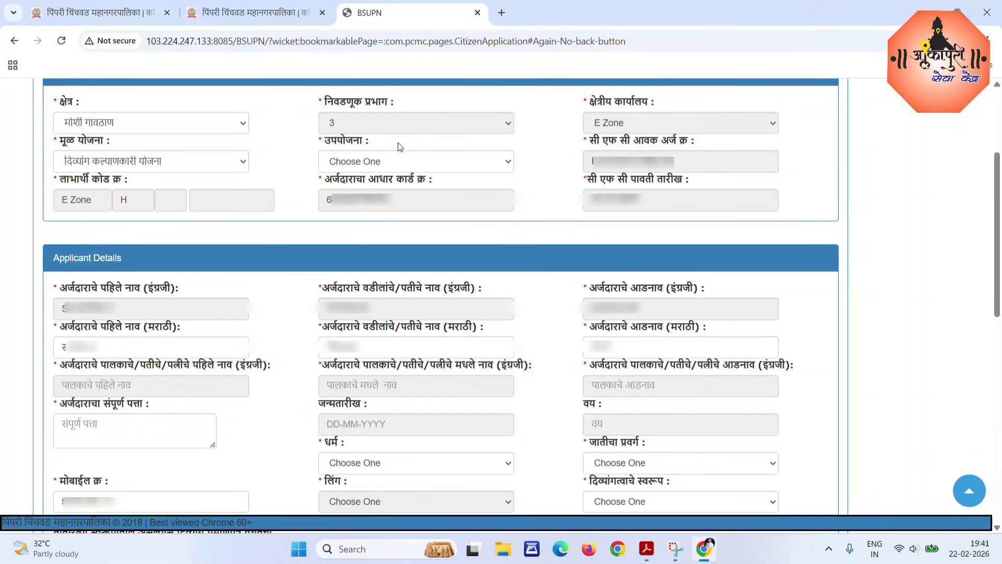
left_click(368, 164)
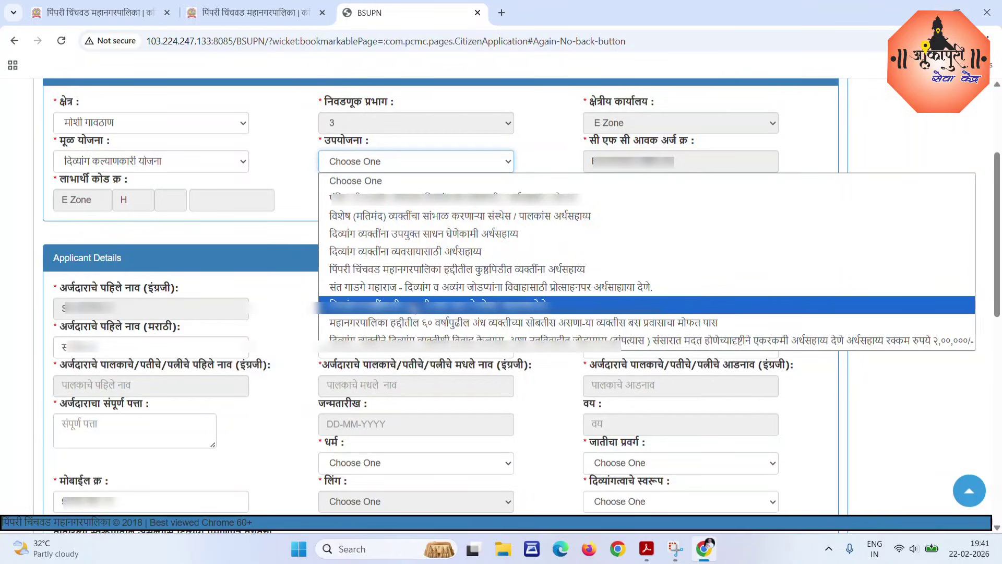
left_click(407, 304)
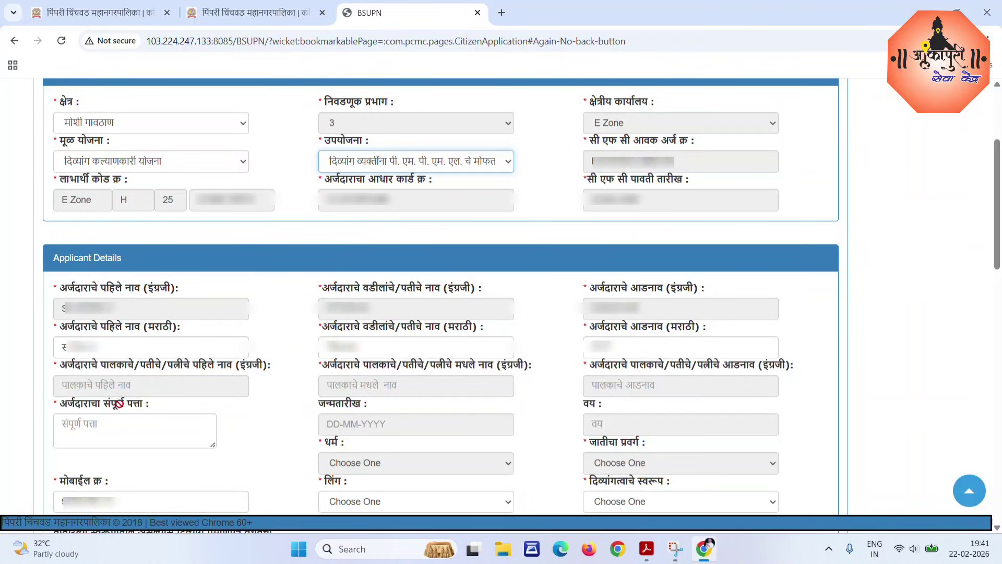
left_click(92, 425)
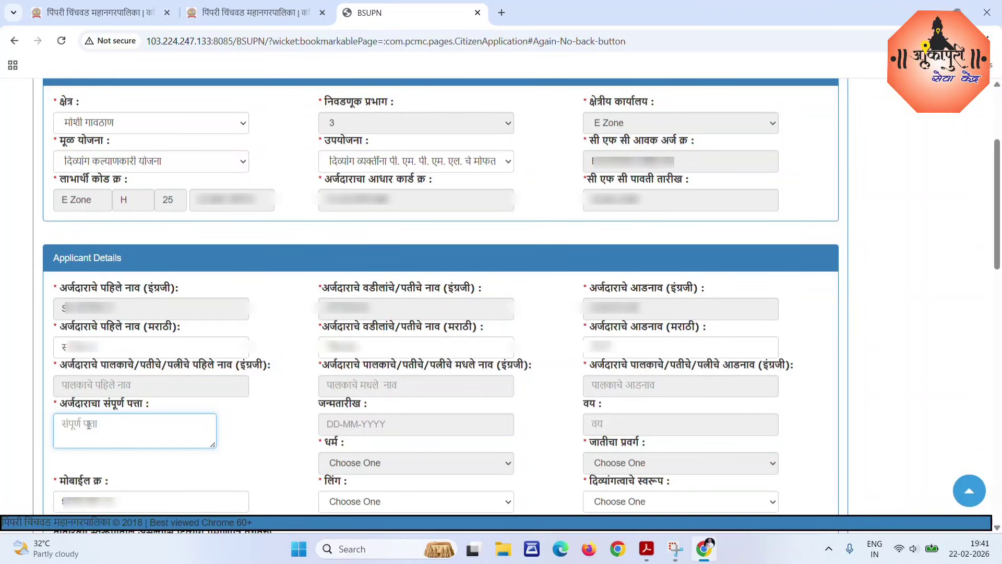
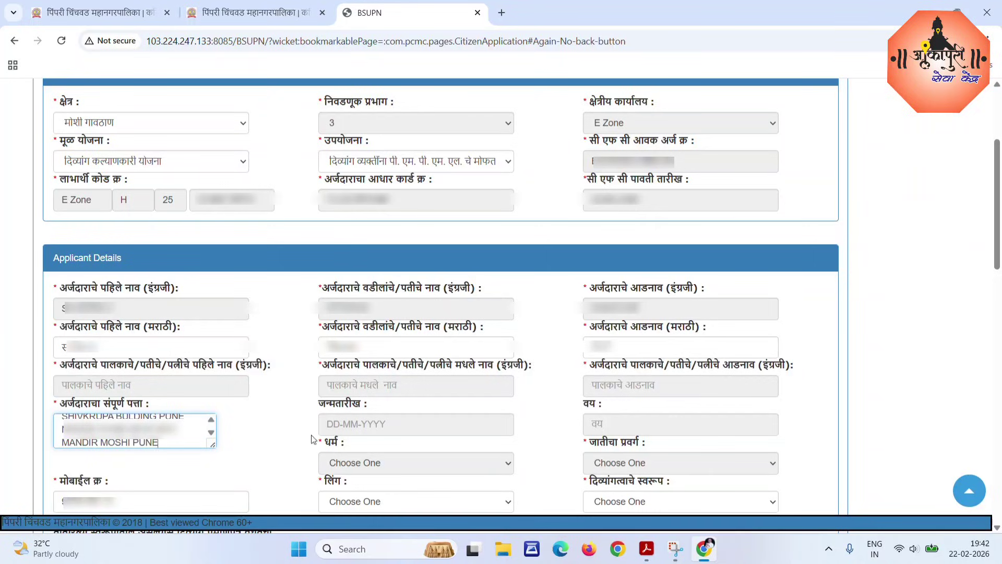
Type the applicant's complete postal address into the अर्जदाराचा संपूर्ण पत्ता box.
left_click(347, 424)
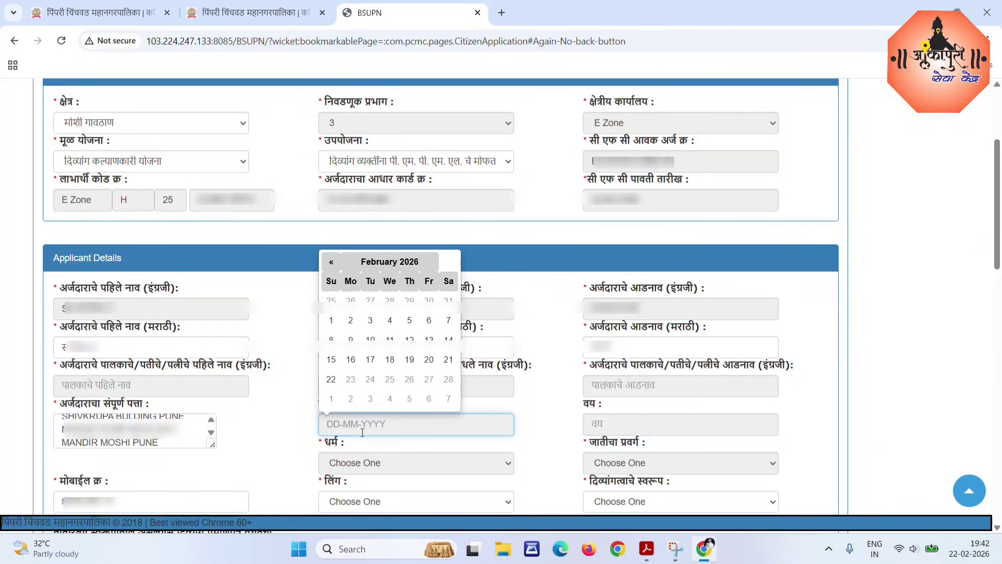
left_click(397, 261)
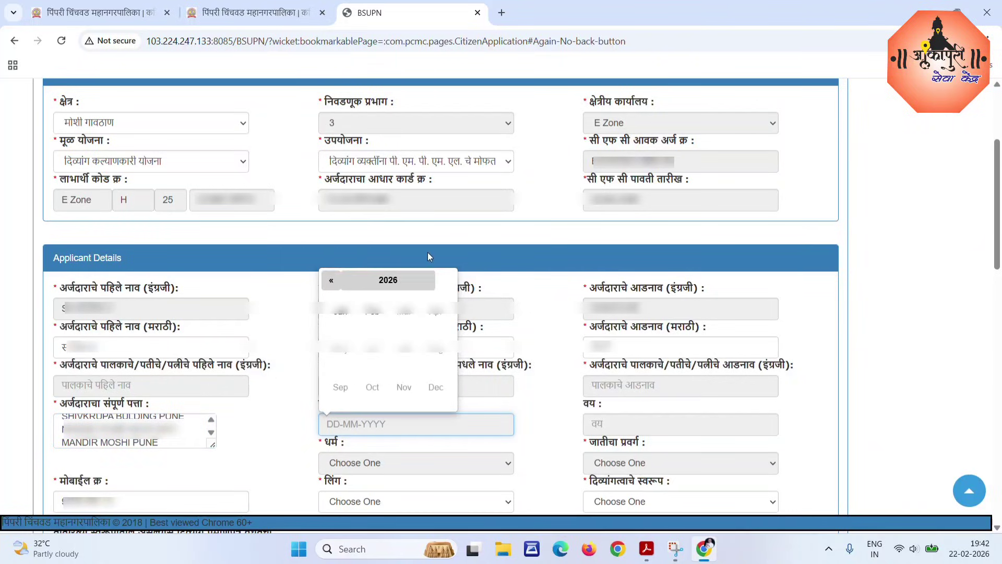
left_click(377, 283)
left_click(333, 286)
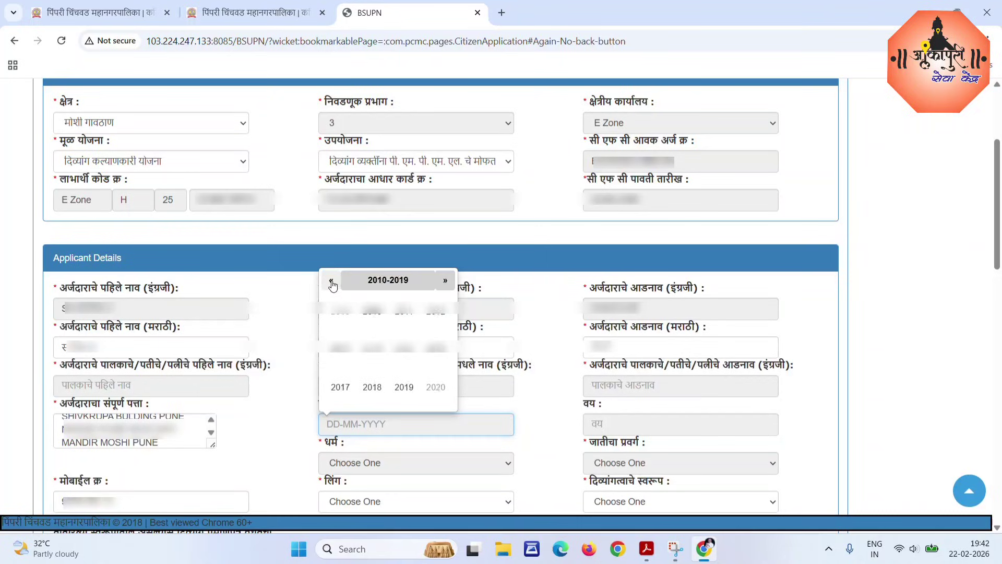
left_click(333, 285)
left_click(333, 285)
left_click(331, 285)
left_click(332, 285)
left_click(332, 285)
left_click(332, 285)
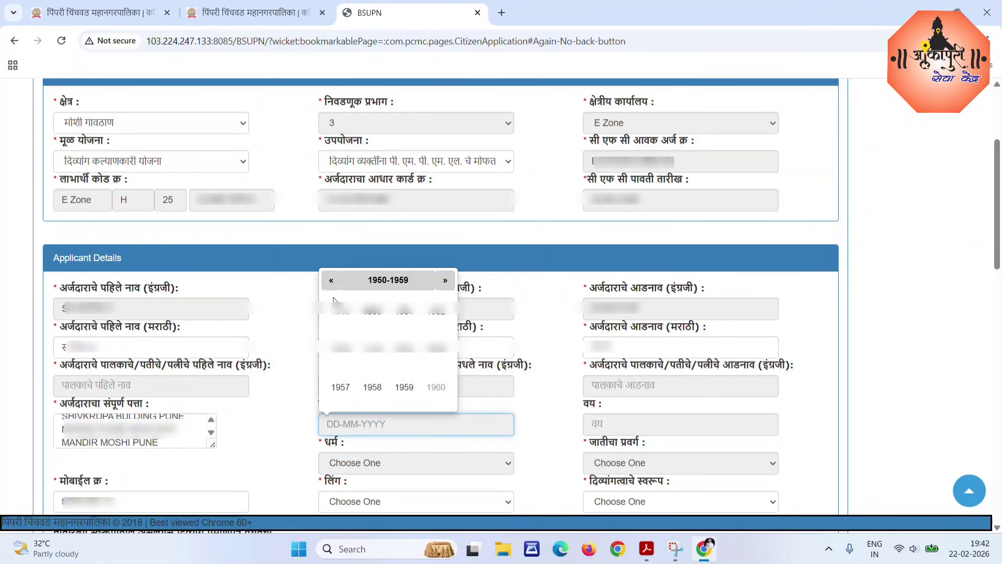
left_click(403, 357)
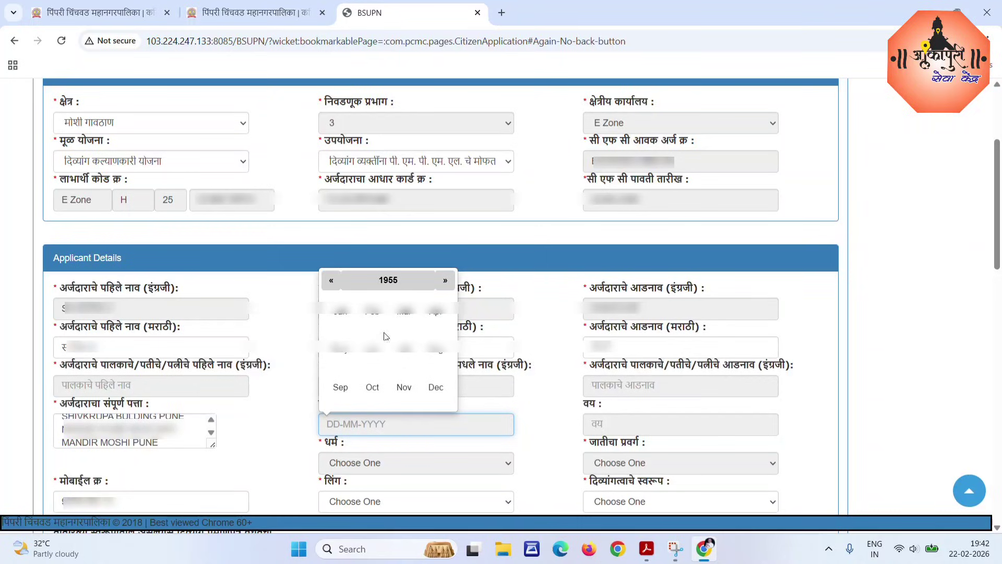
left_click(374, 354)
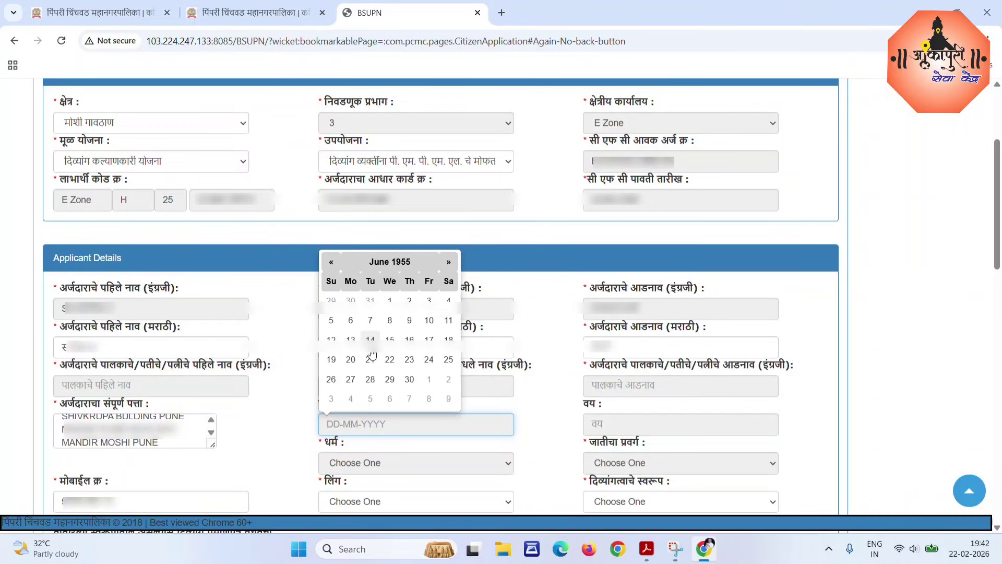
left_click(409, 298)
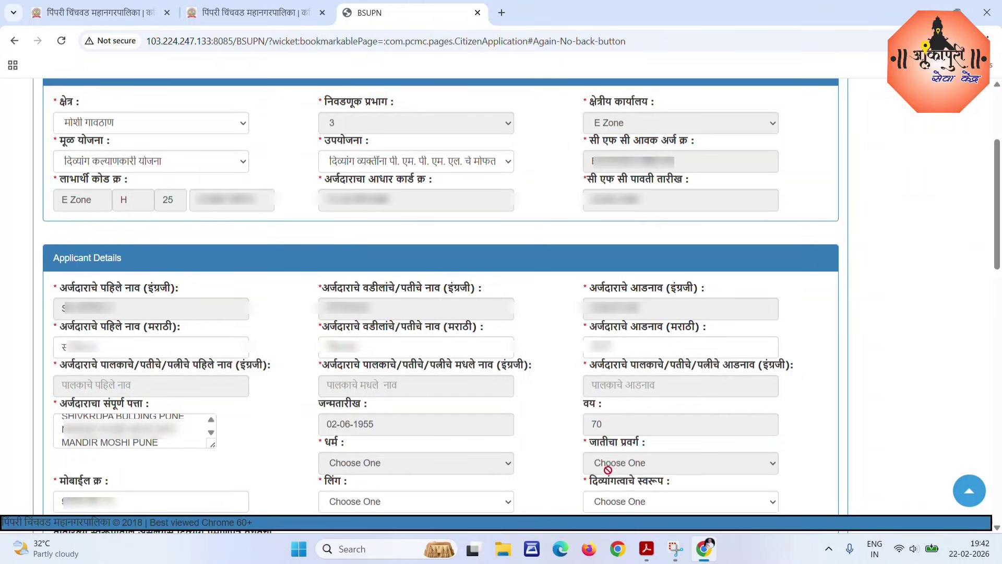
Set gender to पुरुष and disability nature to कायमस्वरूपी.
left_click(370, 499)
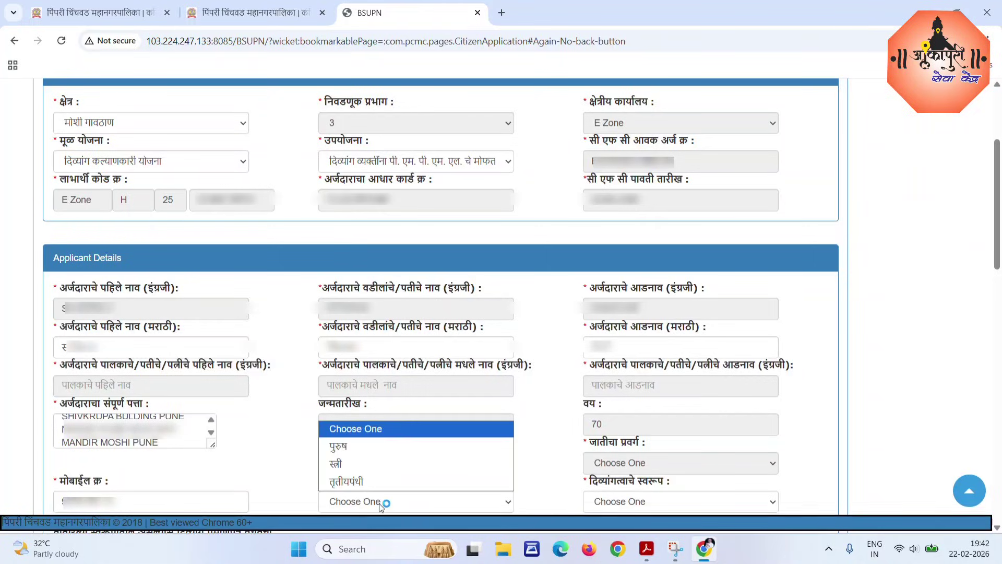
left_click(349, 446)
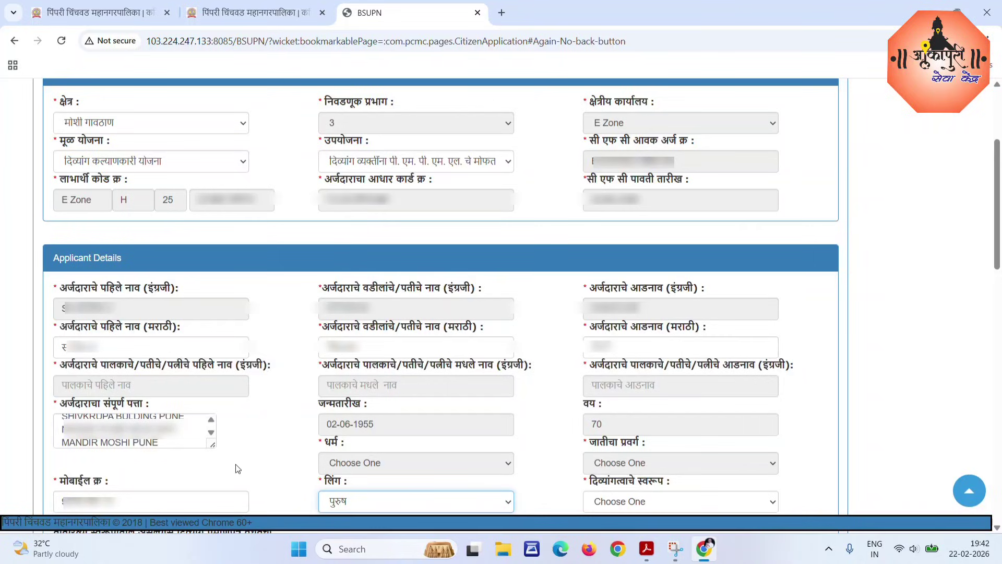
left_click(632, 502)
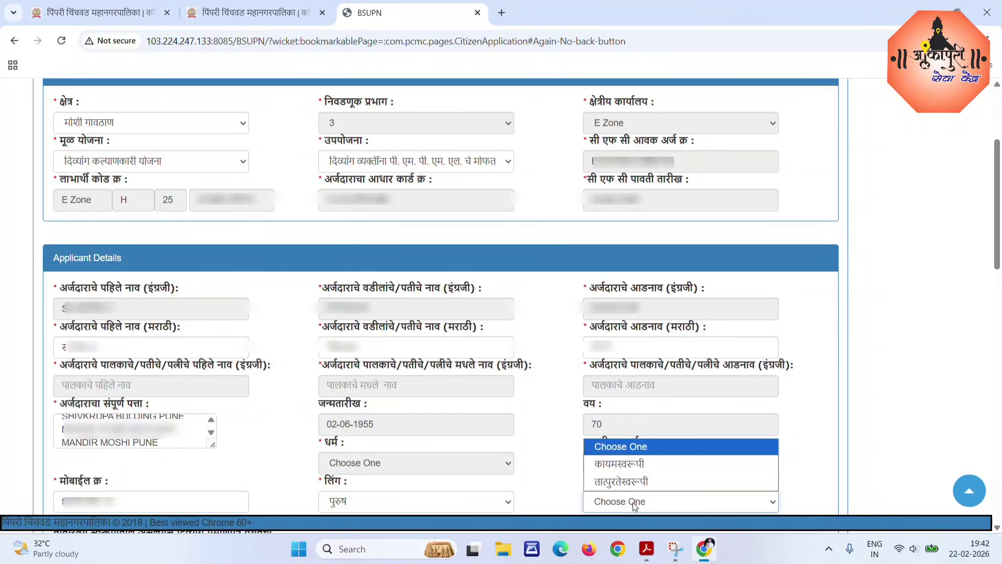
left_click(622, 464)
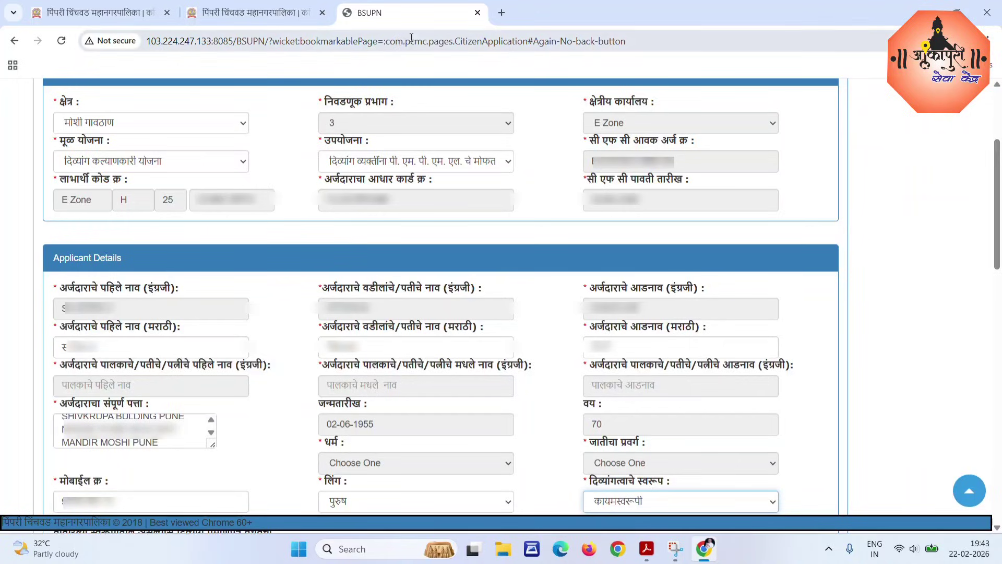
Scroll to Eligibility Criteria, open the disability type list, and bring up Udid Card.pdf in Acrobat.
scroll(996, 313, "down", 10)
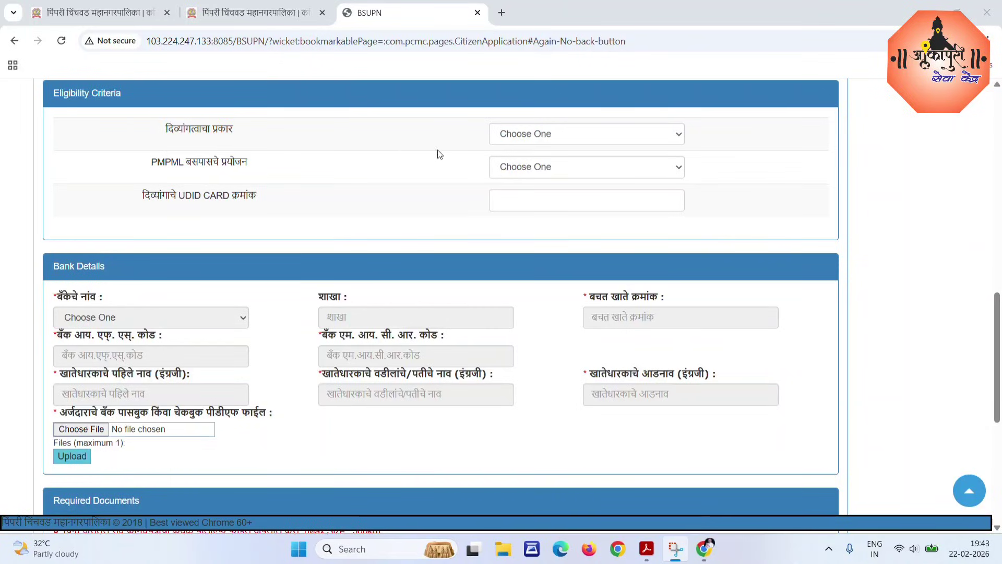
left_click(570, 136)
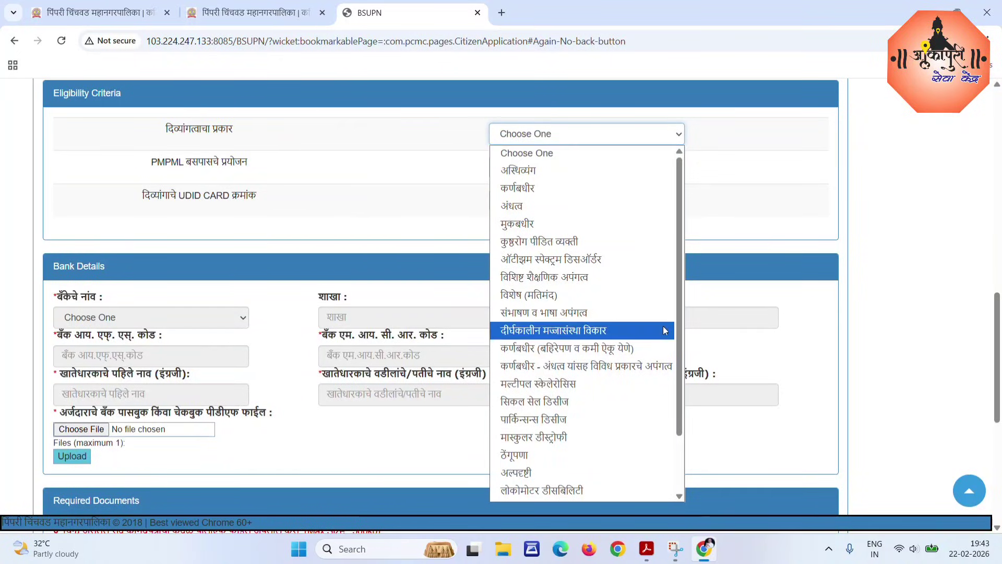
left_click(647, 551)
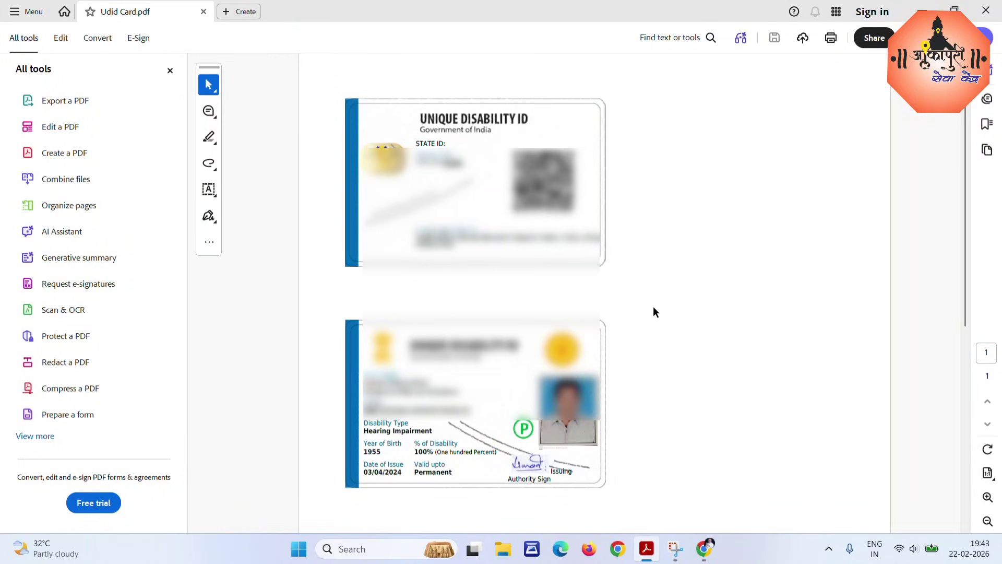
Check the card's disability type, Hearing Impairment at 100%, then close Acrobat.
left_click_drag(364, 420, 432, 432)
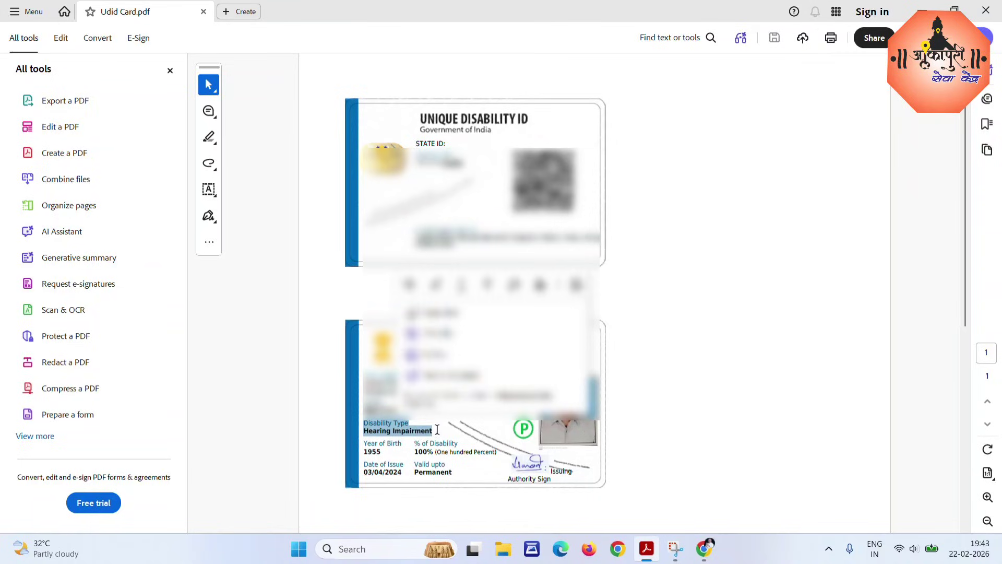
left_click(369, 434)
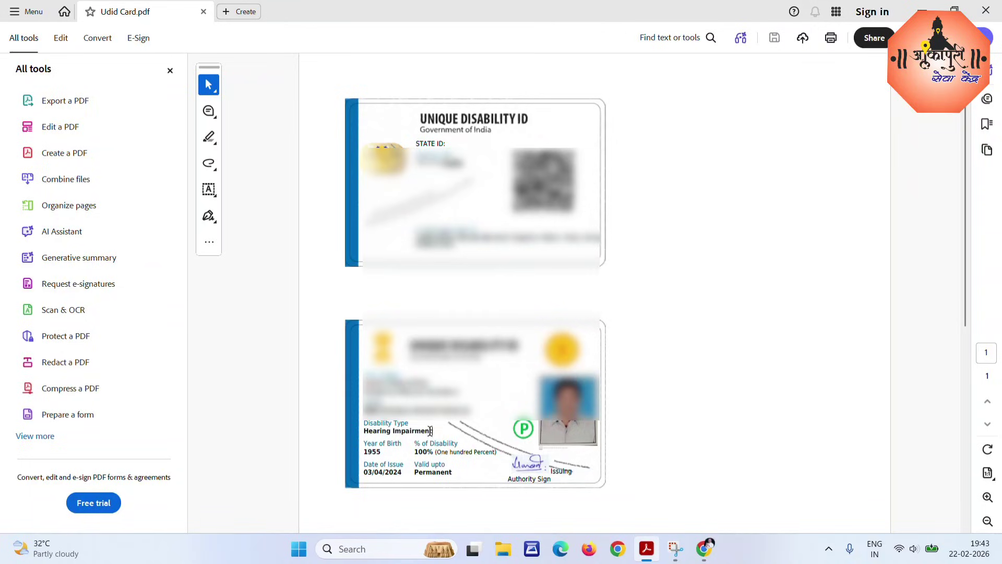
left_click_drag(417, 452, 428, 451)
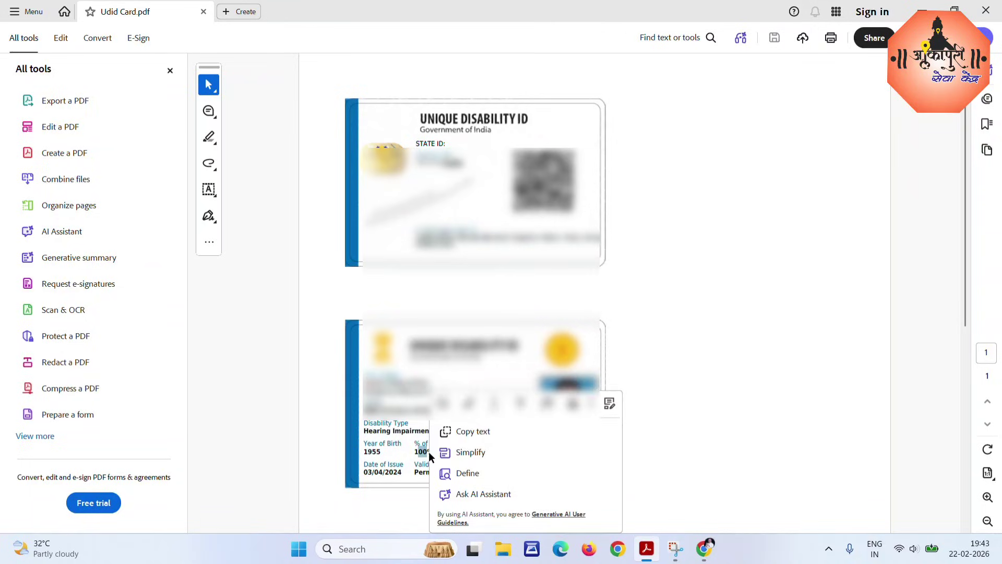
left_click(388, 437)
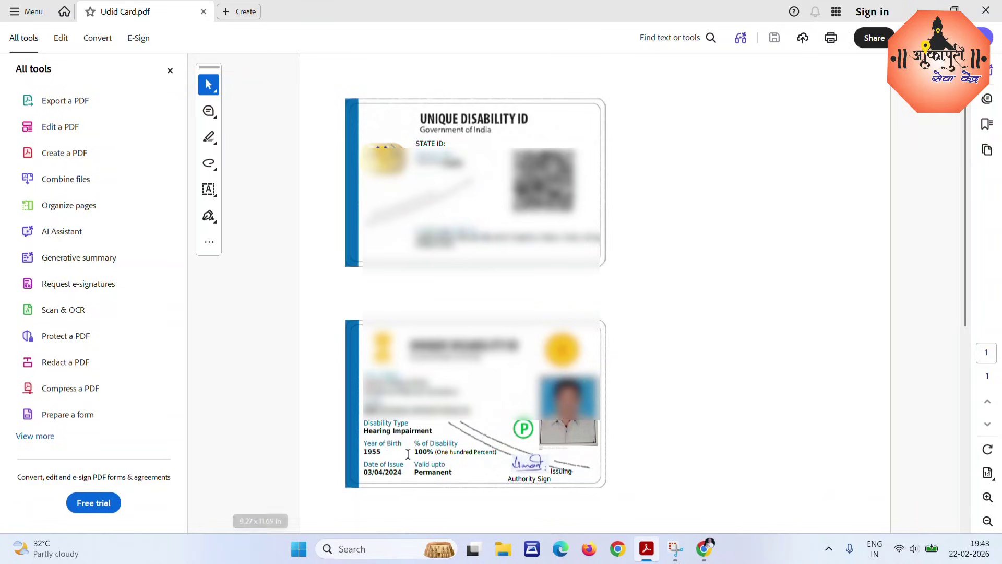
left_click(986, 11)
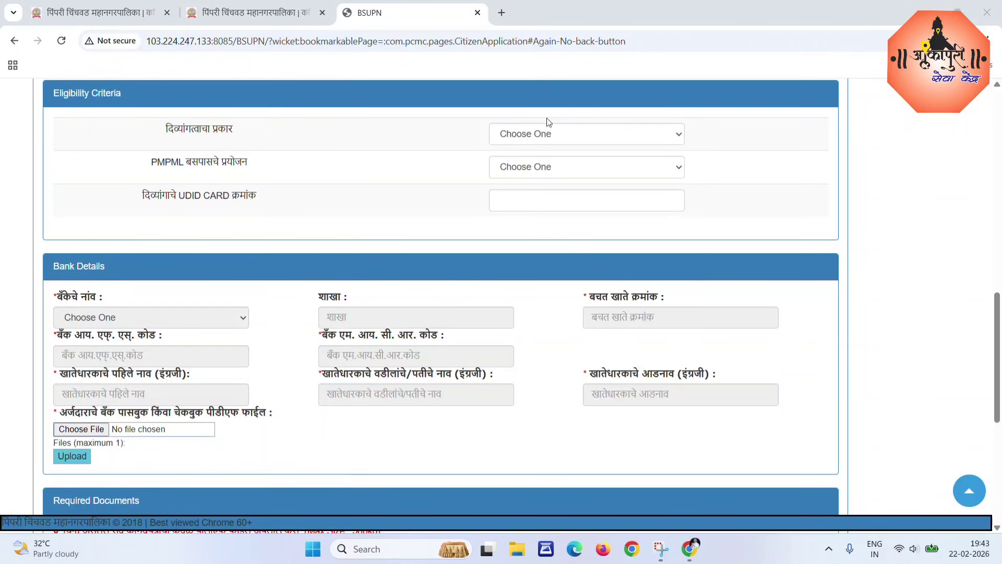
Set disability type to कर्णबधीर (बहिरेपण व कमी ऐकू येणे).
left_click(566, 129)
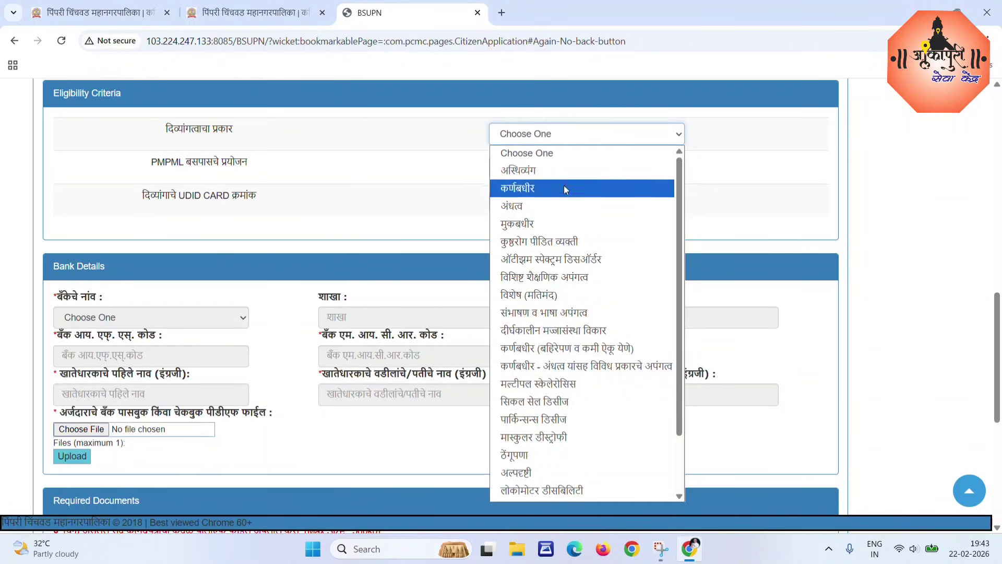
left_click(556, 351)
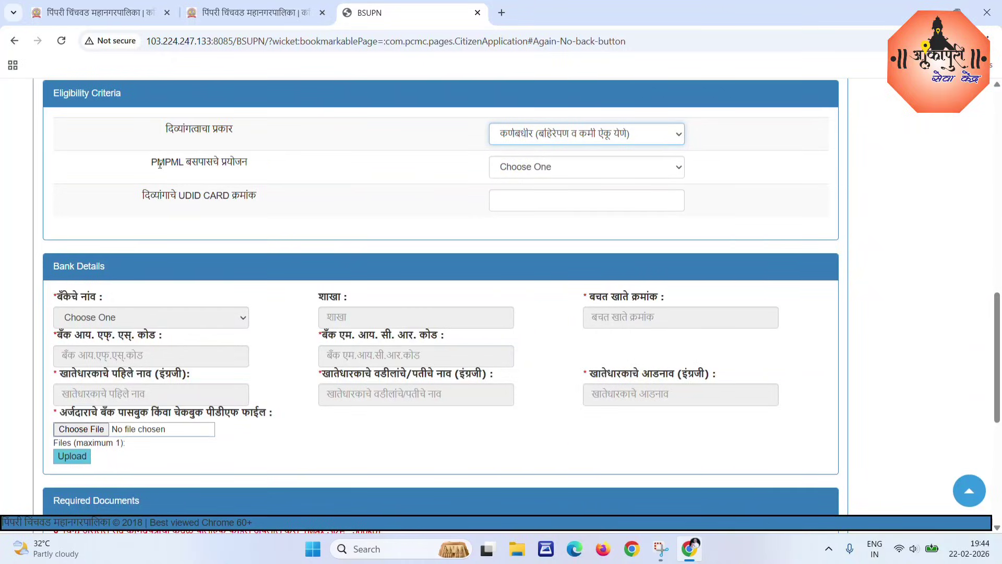
double_click(191, 164)
left_click_drag(191, 164, 254, 167)
left_click(491, 181)
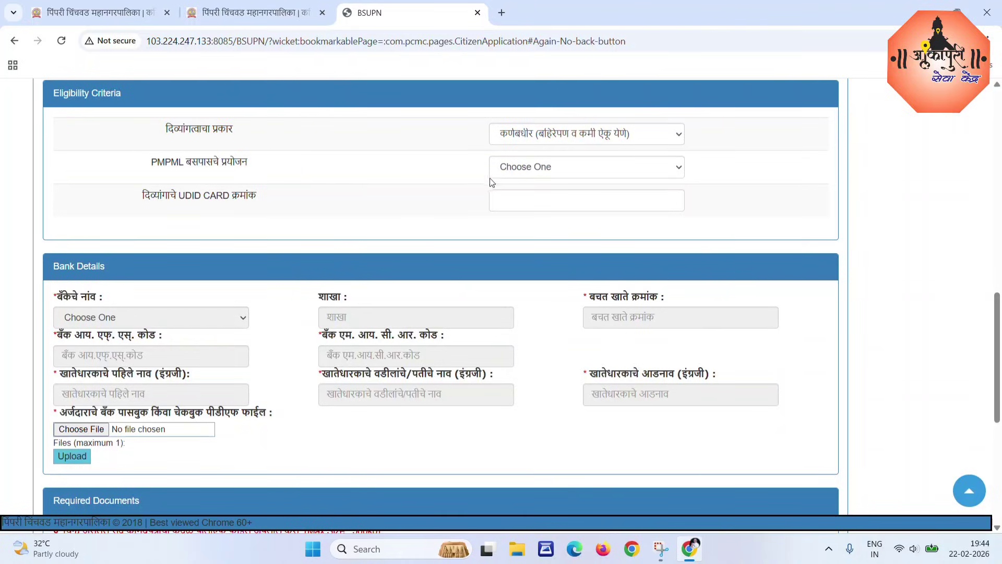
Set PMPML bus pass purpose to इतर and enter the UDID card number.
left_click(558, 168)
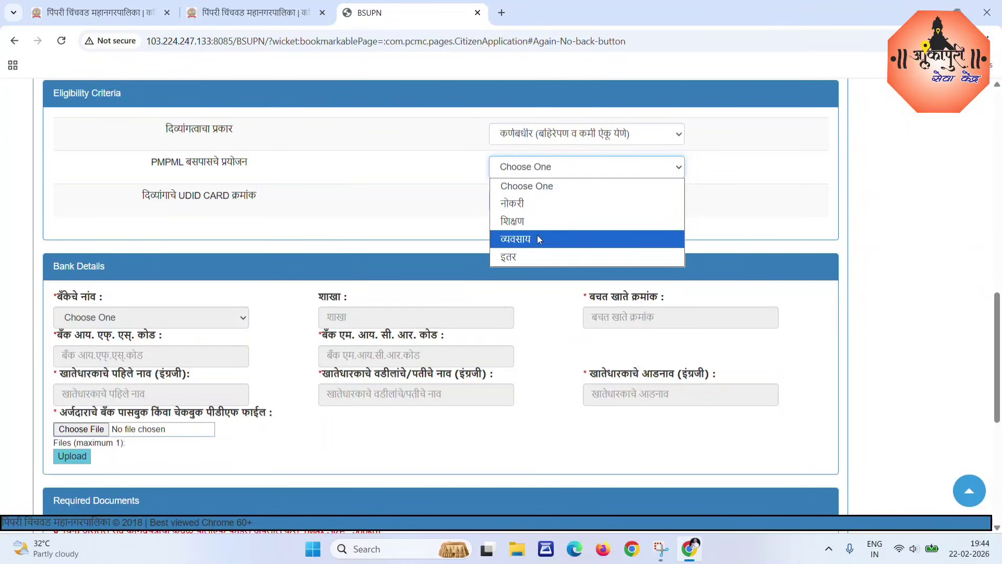
left_click(496, 257)
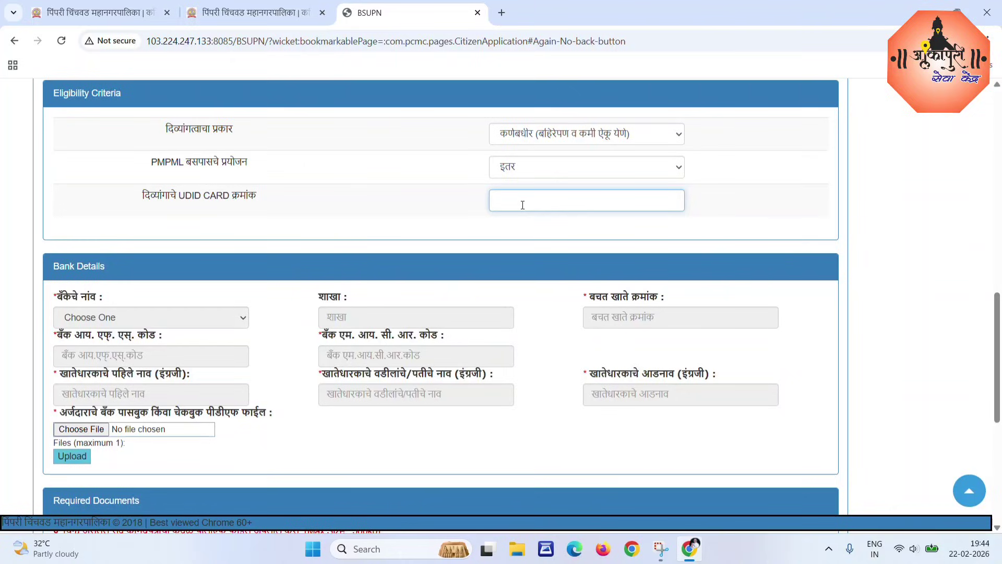
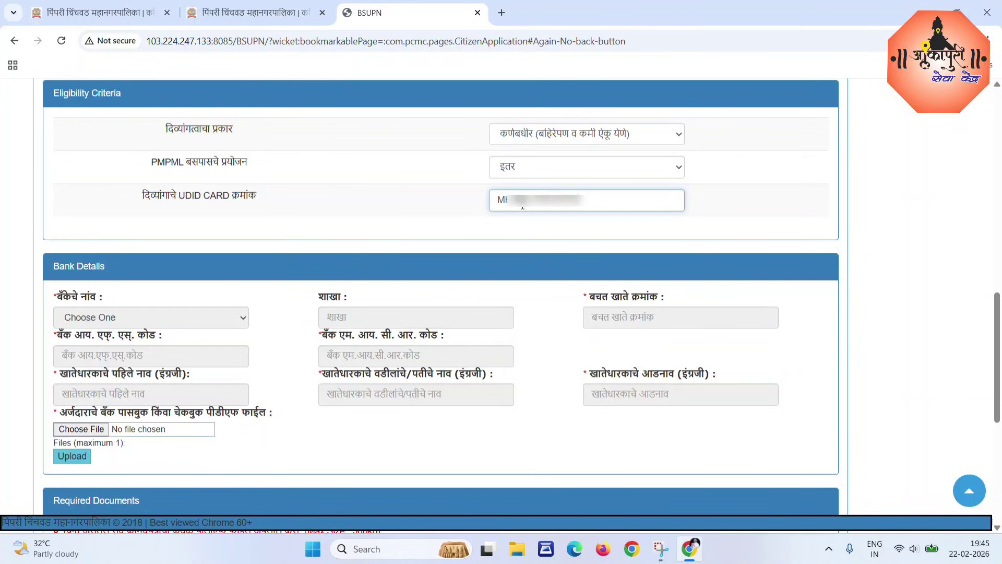
left_click_drag(49, 265, 100, 266)
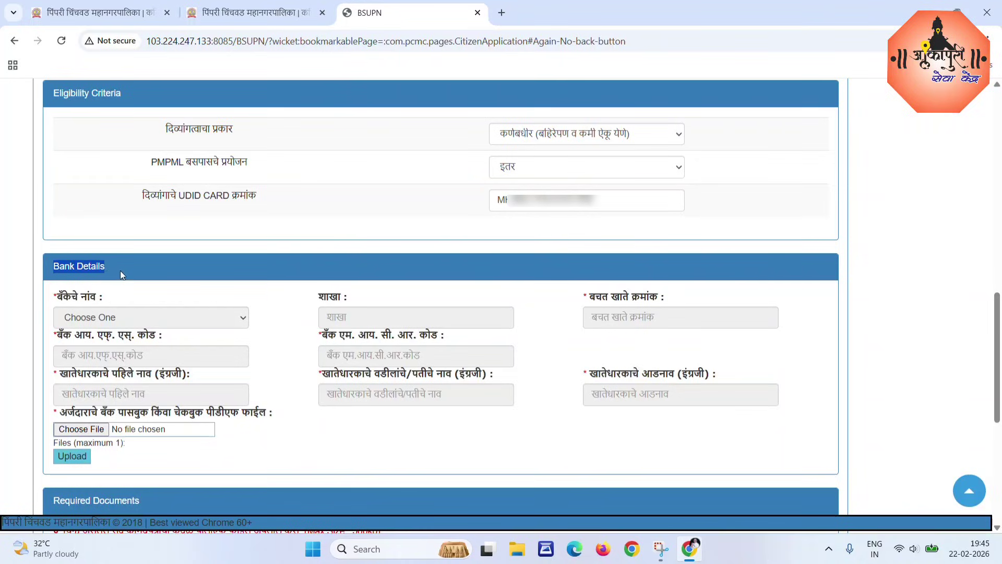
left_click(120, 301)
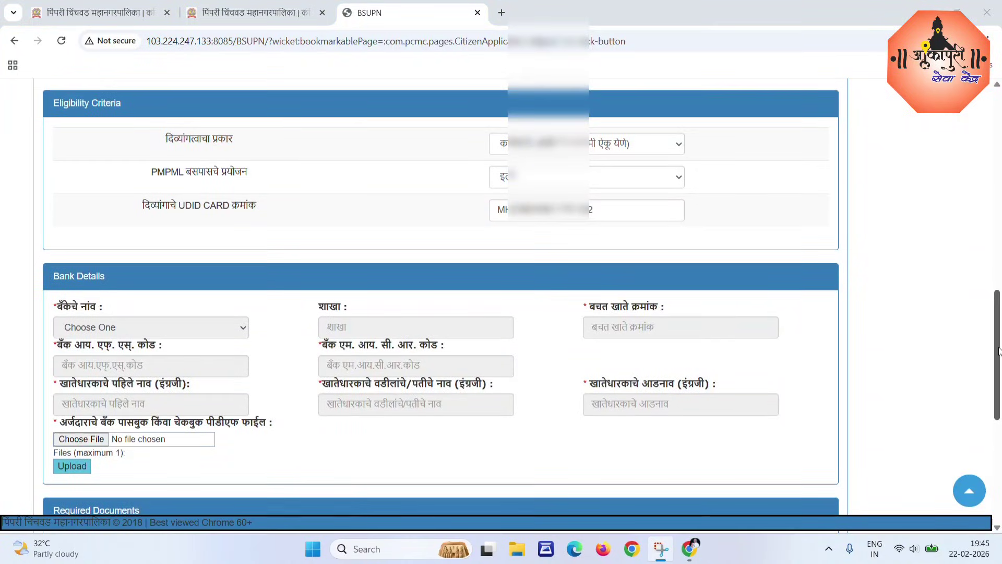
left_click_drag(998, 351, 998, 458)
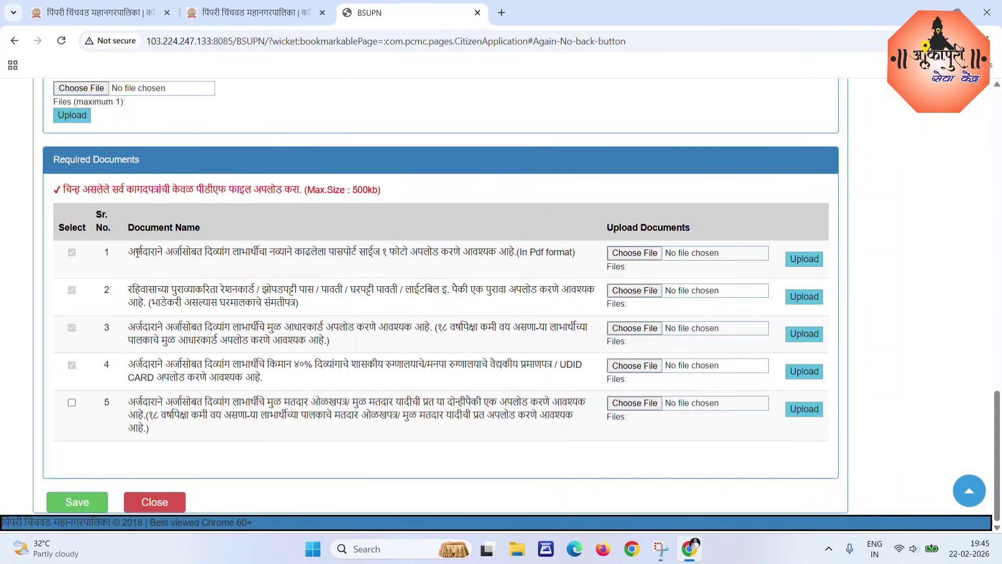
left_click_drag(137, 254, 506, 259)
left_click_drag(514, 258, 535, 261)
left_click(441, 265)
Attach Photo.jpg from the Desktop's PCMC PMPML folder as row 1's applicant photo.
left_click(629, 261)
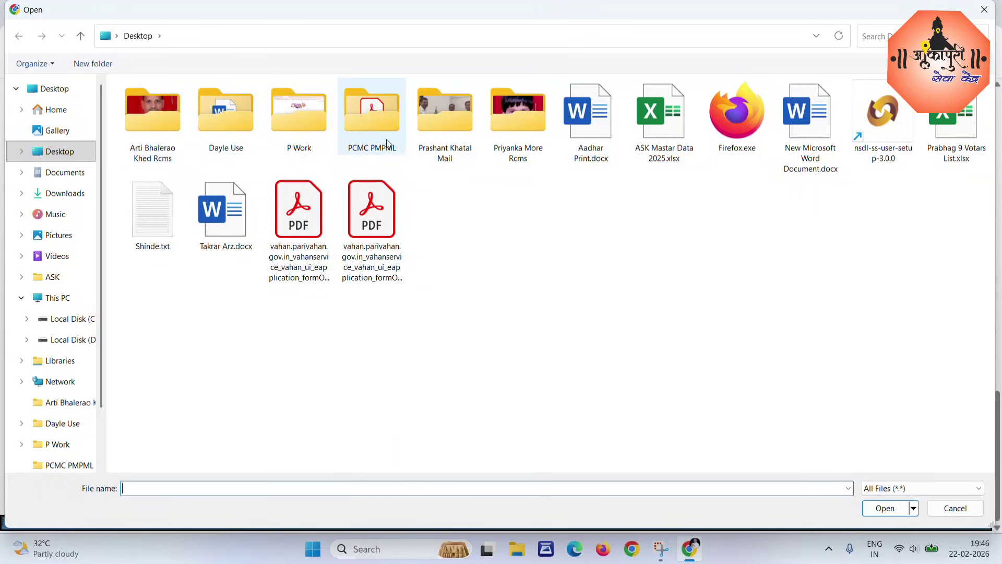
left_click(367, 117)
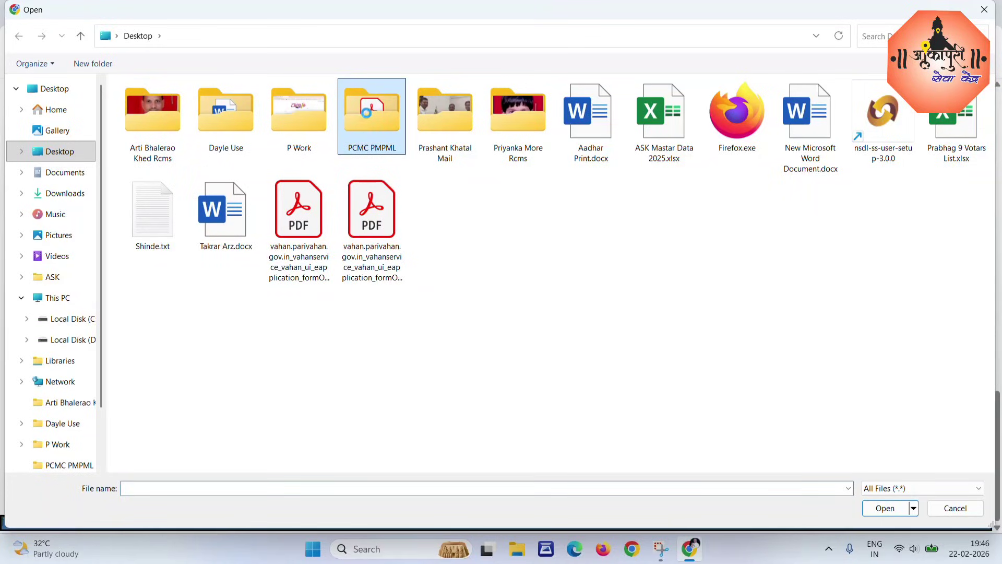
double_click(367, 114)
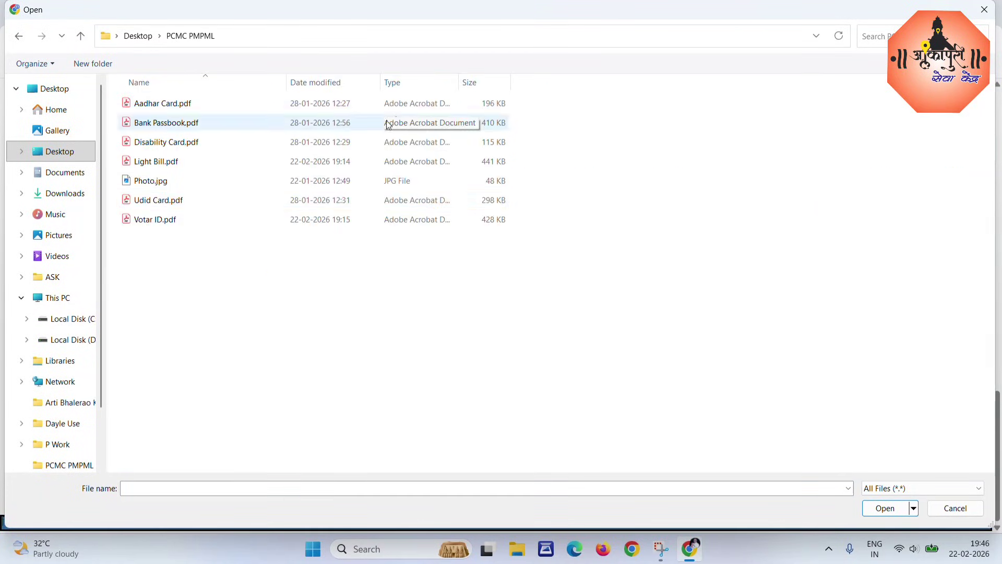
left_click(157, 181)
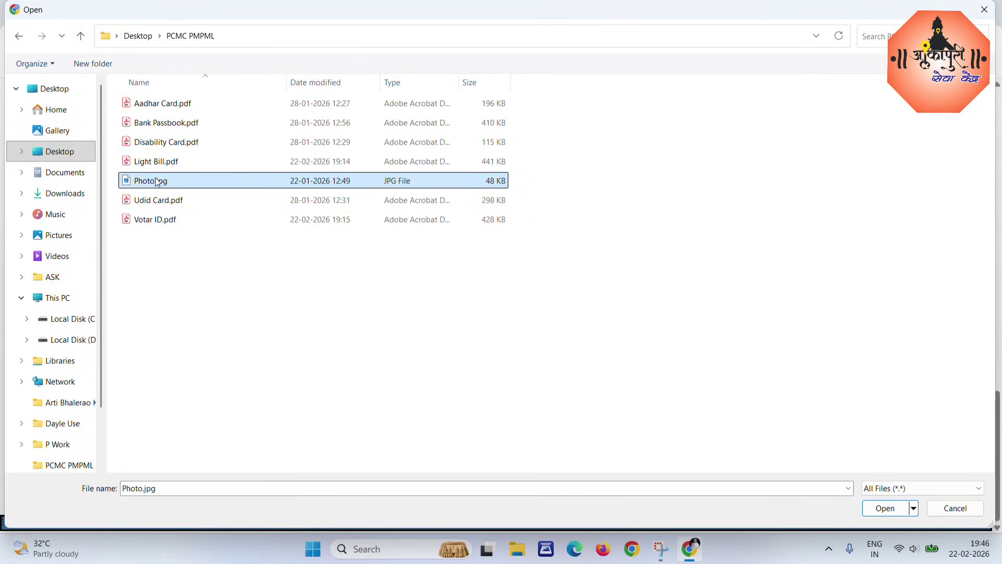
left_click(884, 509)
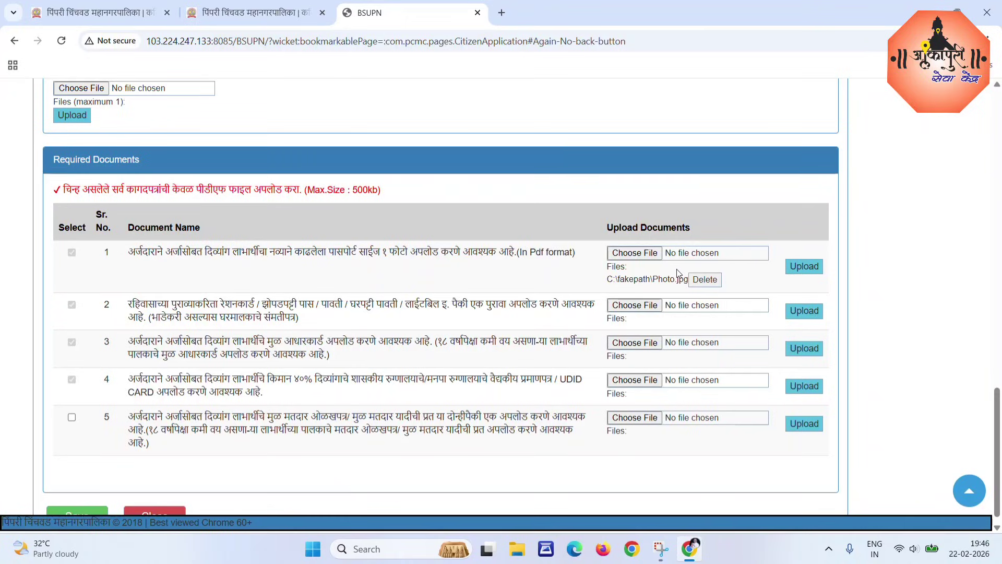
Upload Photo.jpg for row 1, accept the success alert, then review row 2's residence-proof requirements.
left_click(801, 267)
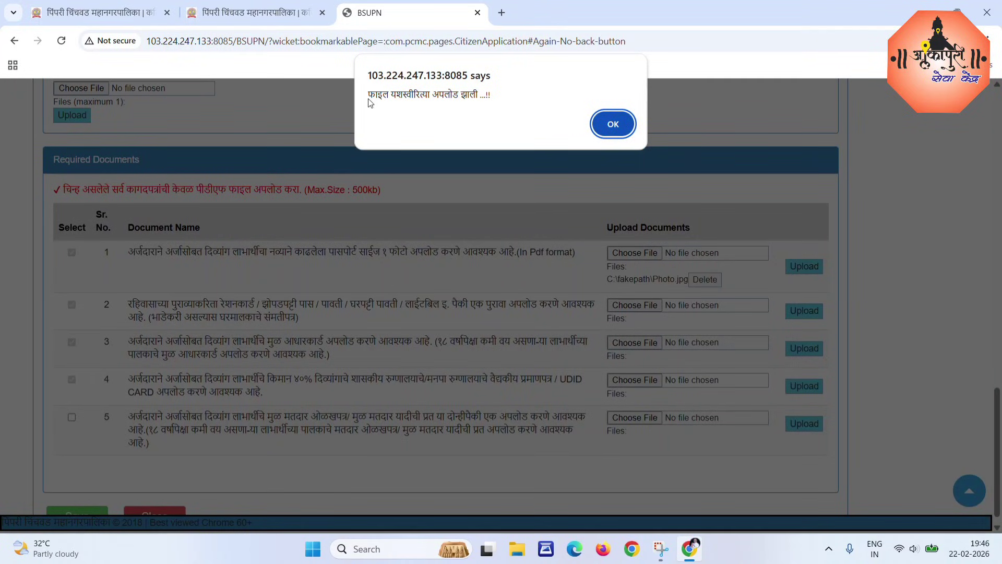
left_click(614, 126)
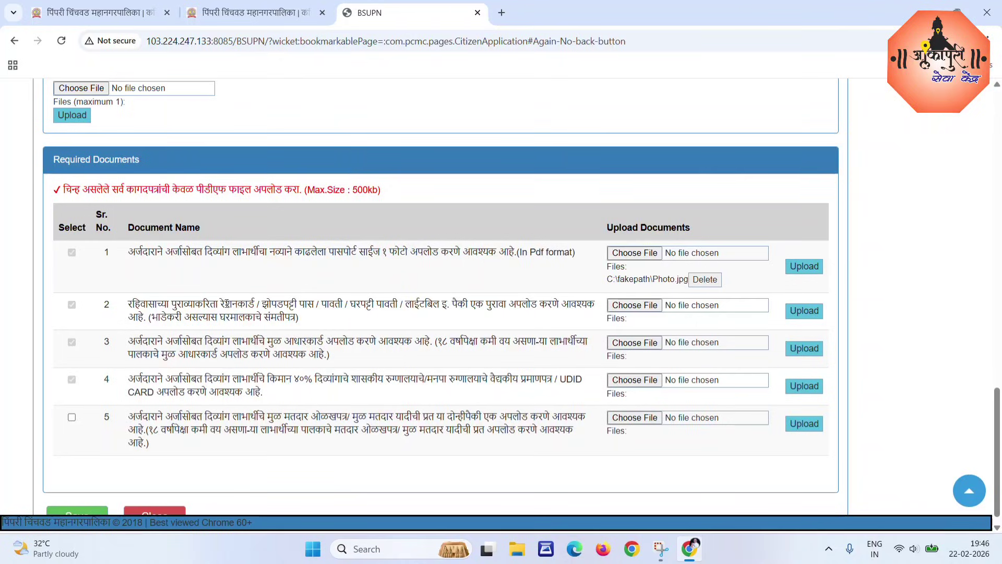
double_click(238, 304)
left_click(267, 307)
left_click_drag(262, 305, 441, 309)
left_click(469, 318)
left_click_drag(157, 319, 294, 324)
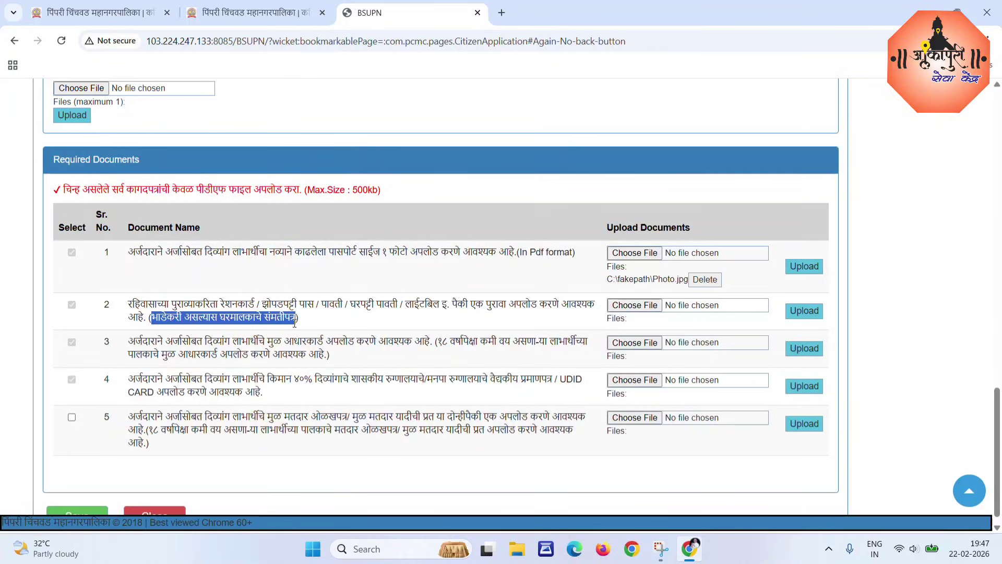
left_click(332, 316)
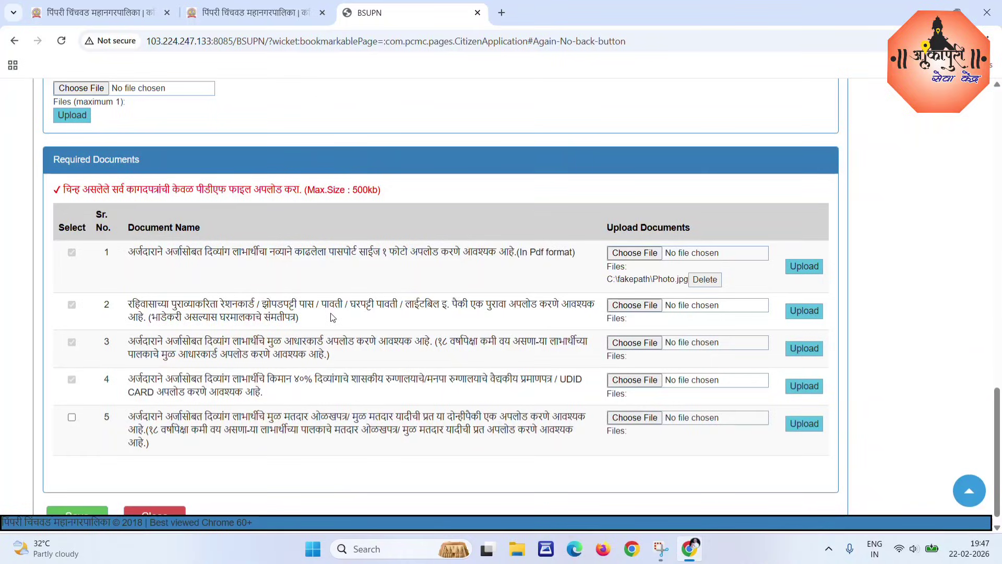
Upload Light Bill.pdf as row 2's residence proof and acknowledge the success message.
left_click(632, 305)
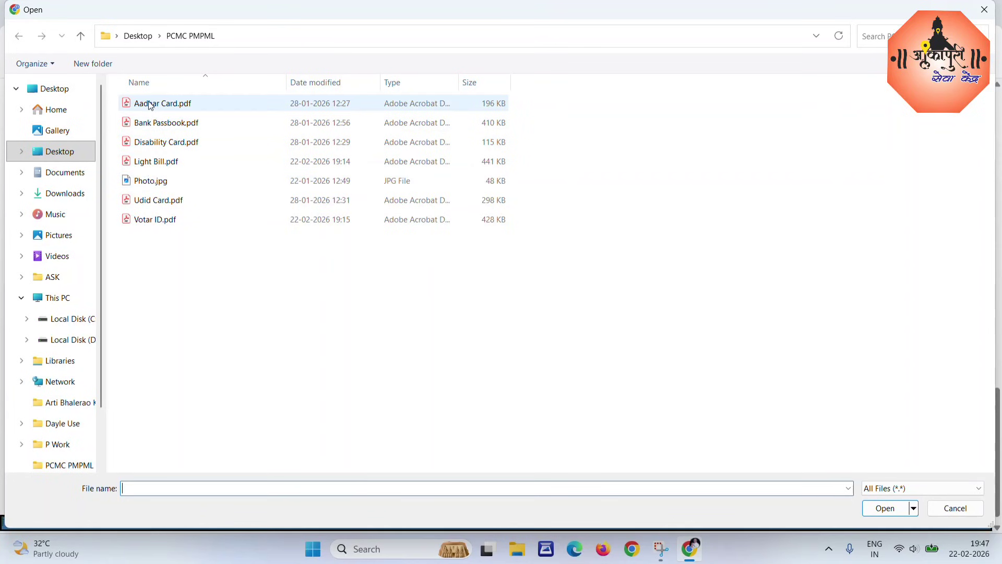
left_click(139, 162)
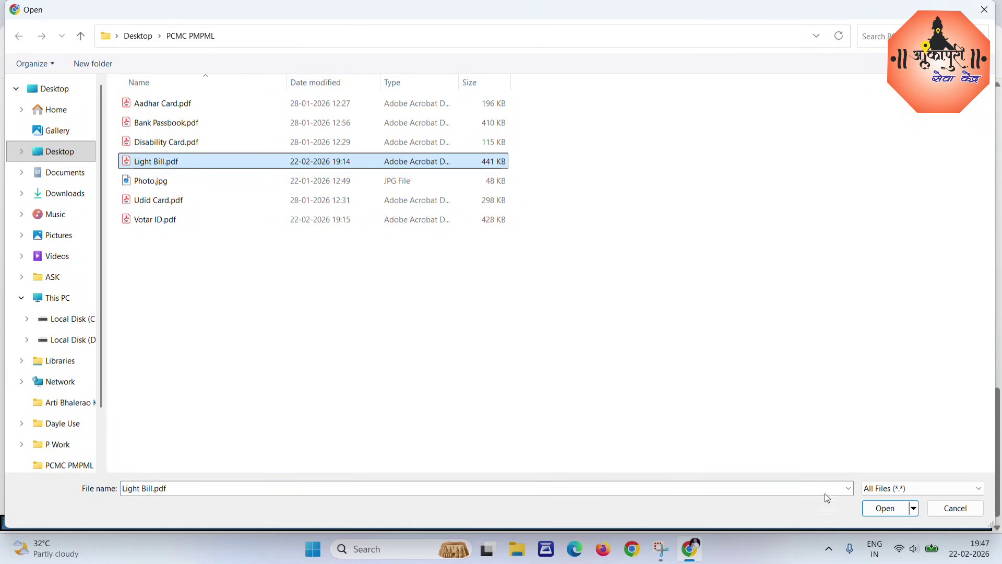
left_click(884, 506)
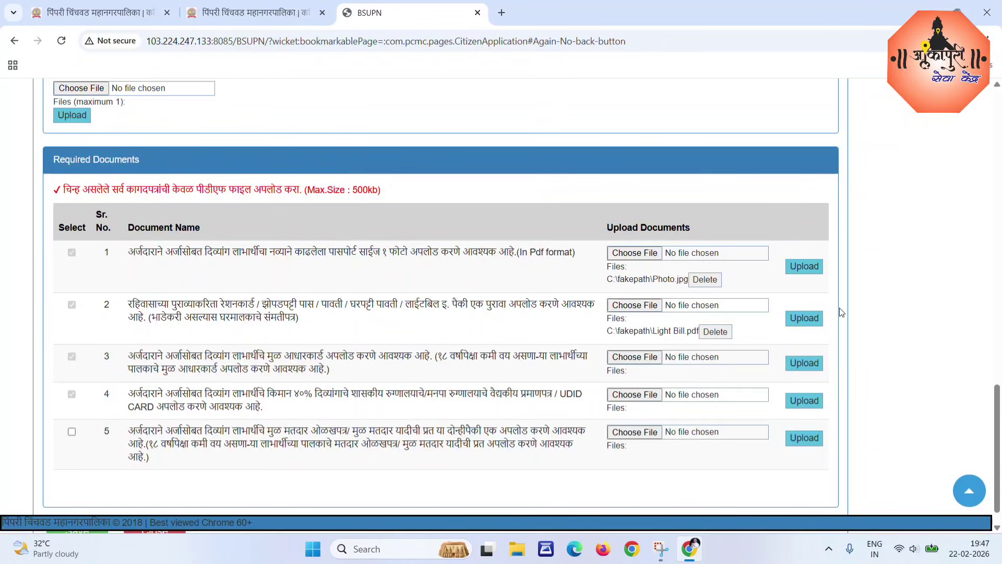
left_click(802, 319)
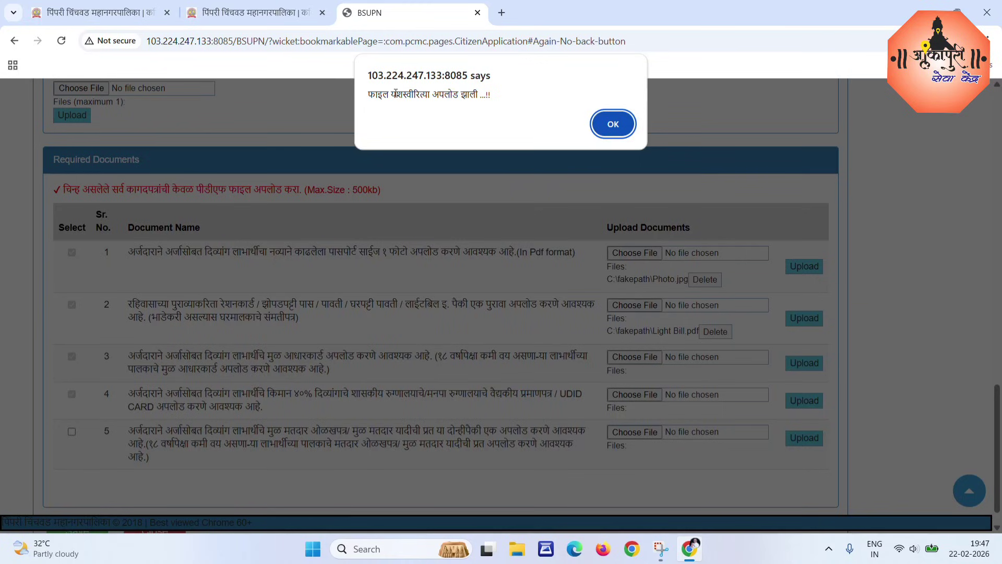
left_click_drag(371, 96, 484, 100)
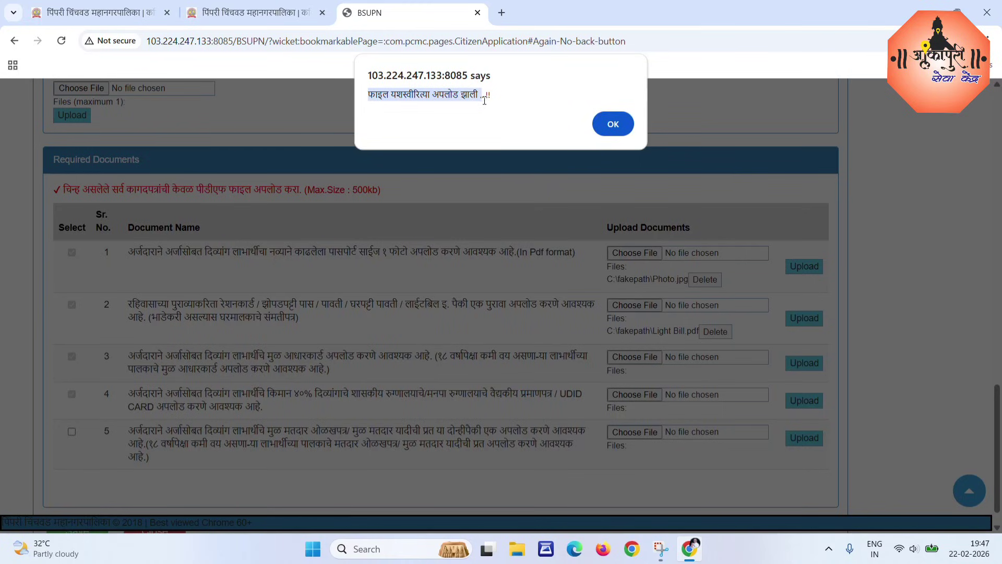
left_click(614, 125)
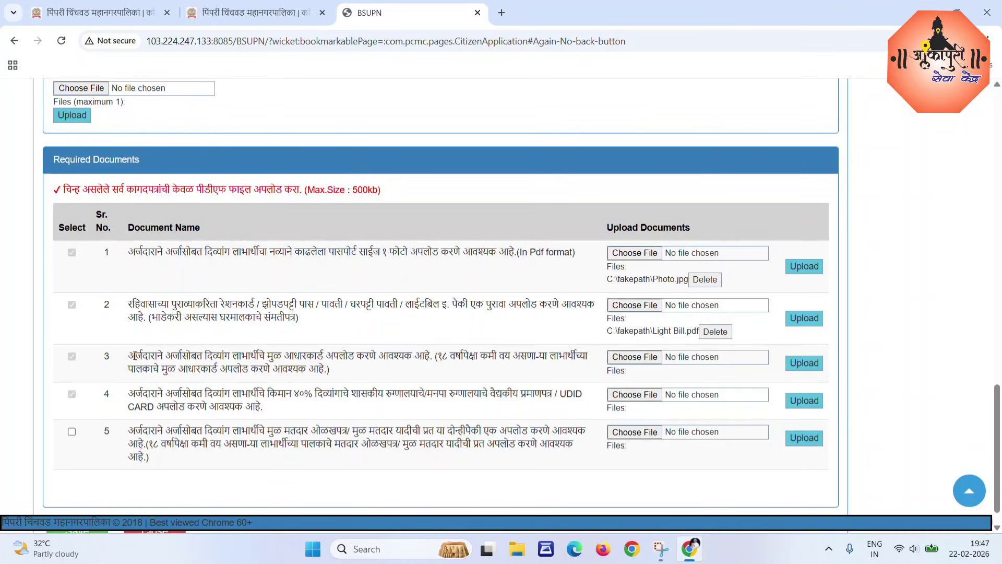
left_click_drag(134, 356, 431, 369)
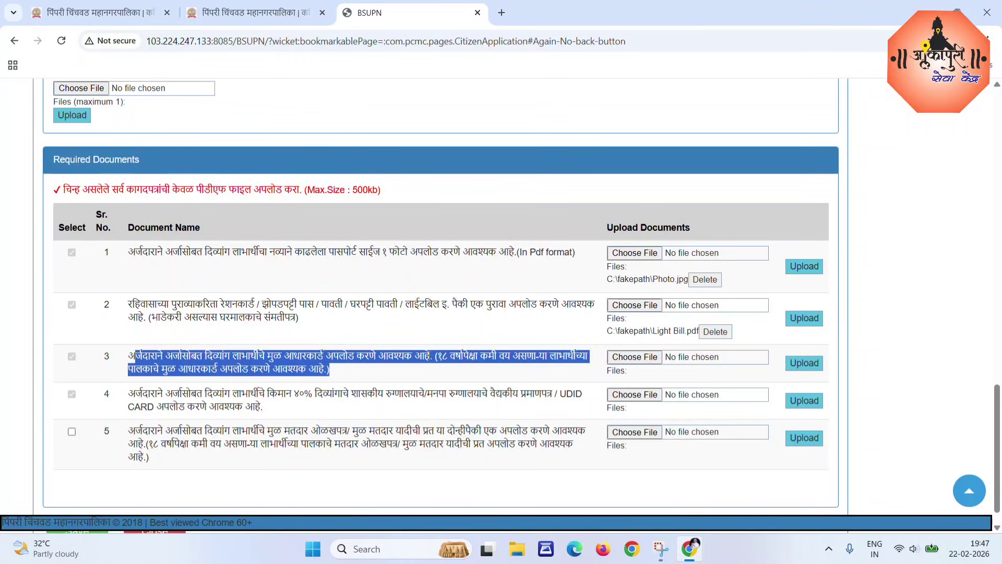
left_click(438, 356)
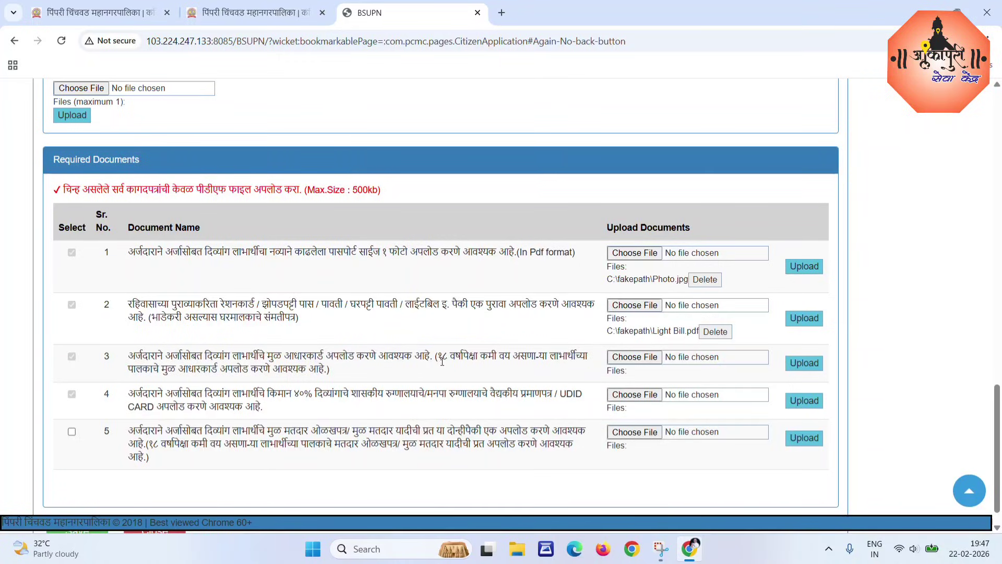
left_click_drag(437, 356, 510, 368)
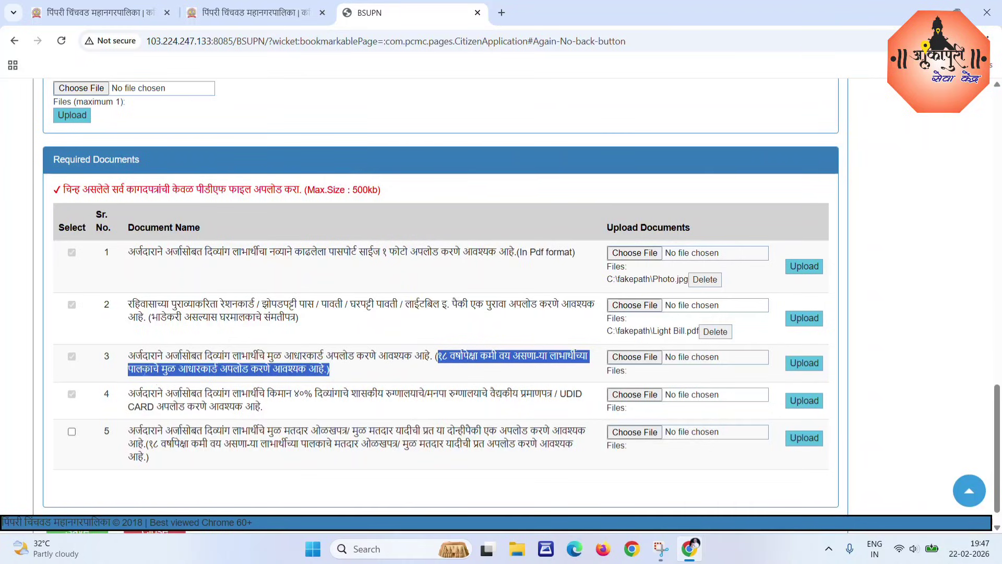
left_click_drag(142, 371, 297, 369)
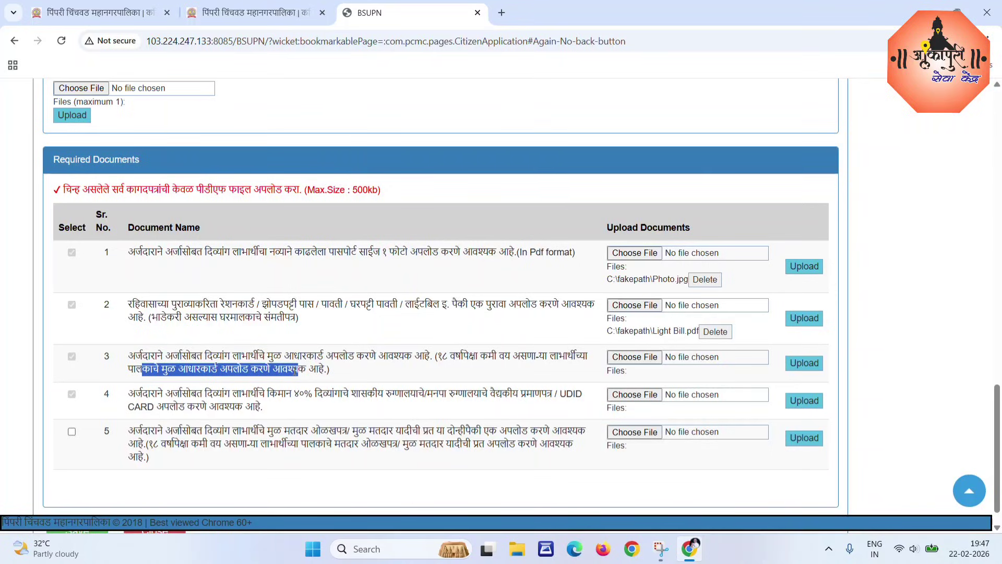
left_click(410, 368)
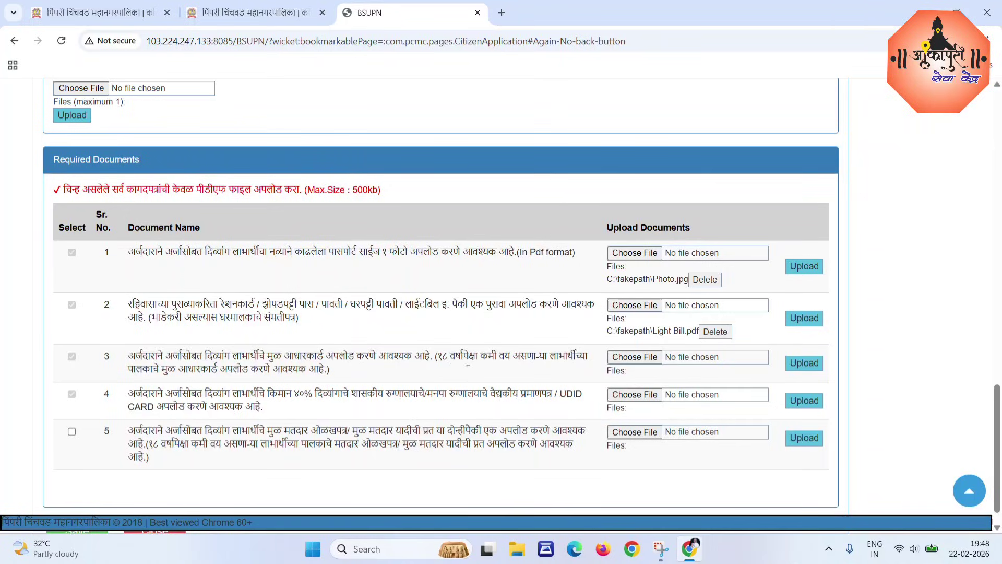
left_click_drag(447, 356, 576, 368)
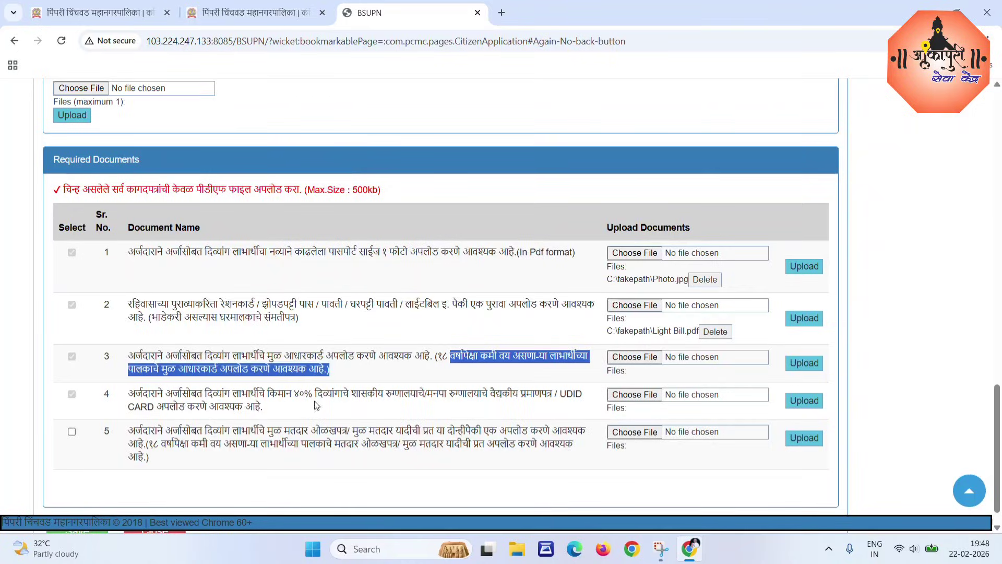
left_click(212, 371)
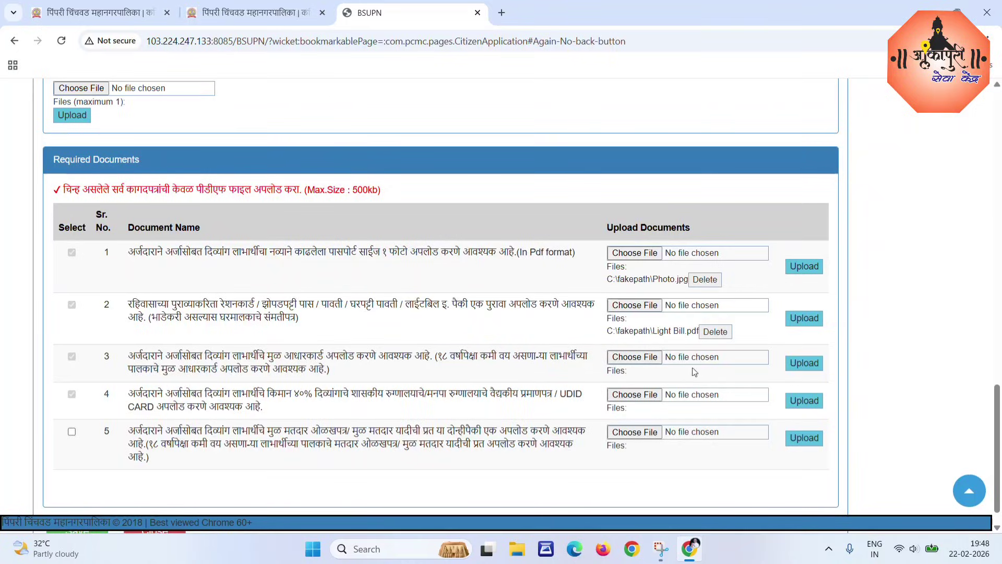
Attach Aadhar Card.pdf to row 3, then review row 4's 40% disability and UDID conditions.
left_click(637, 358)
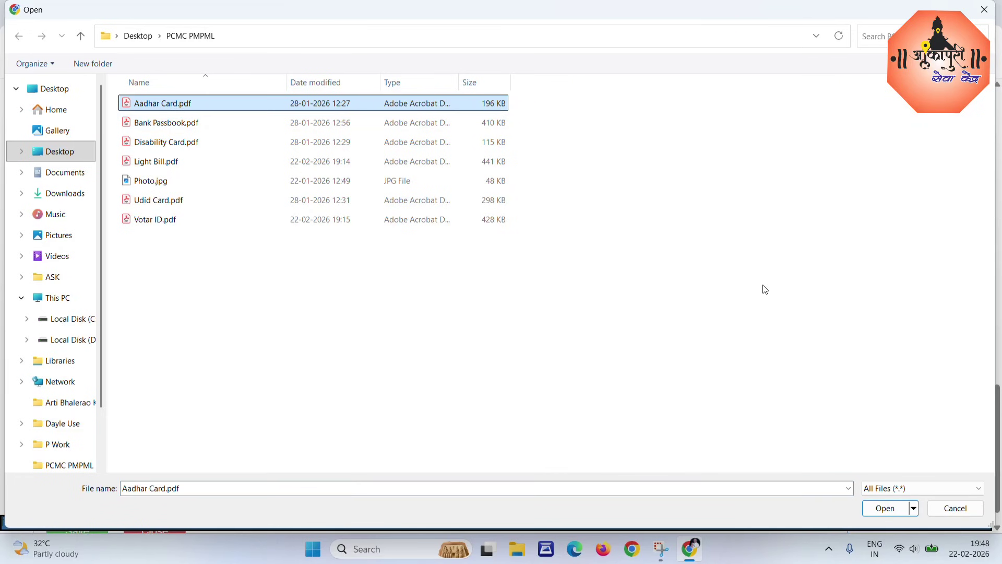
left_click(886, 508)
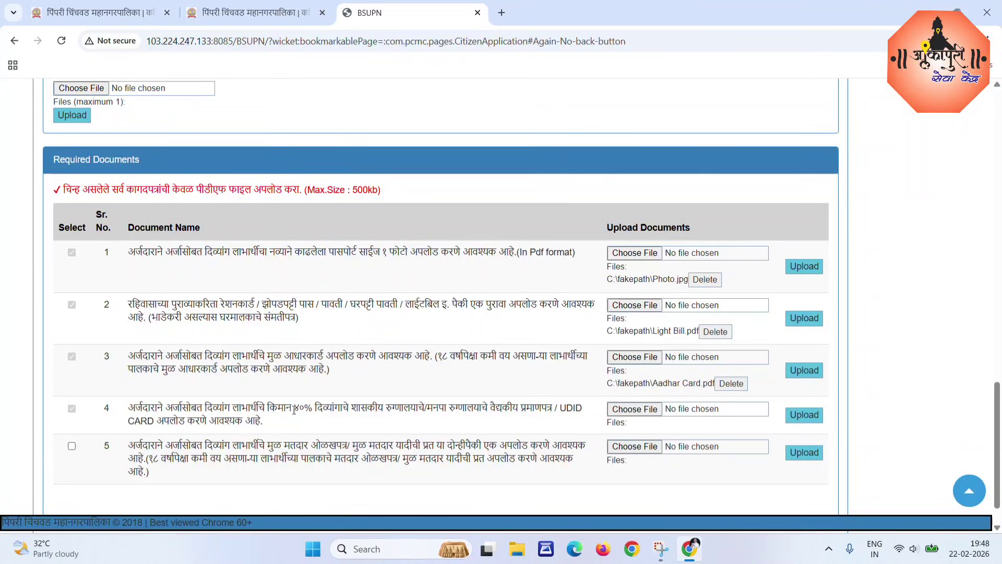
left_click_drag(290, 409, 333, 408)
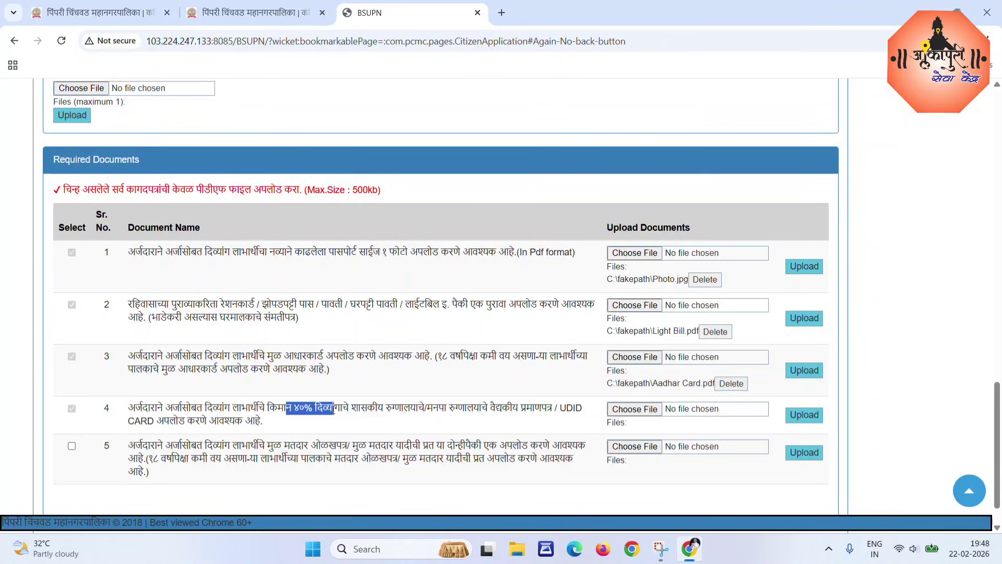
left_click(431, 422)
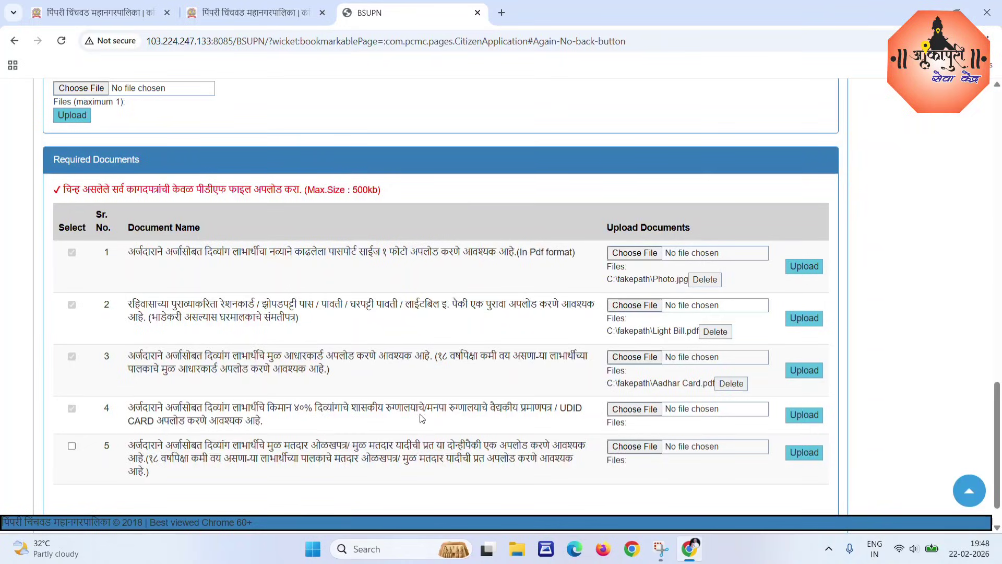
double_click(570, 408)
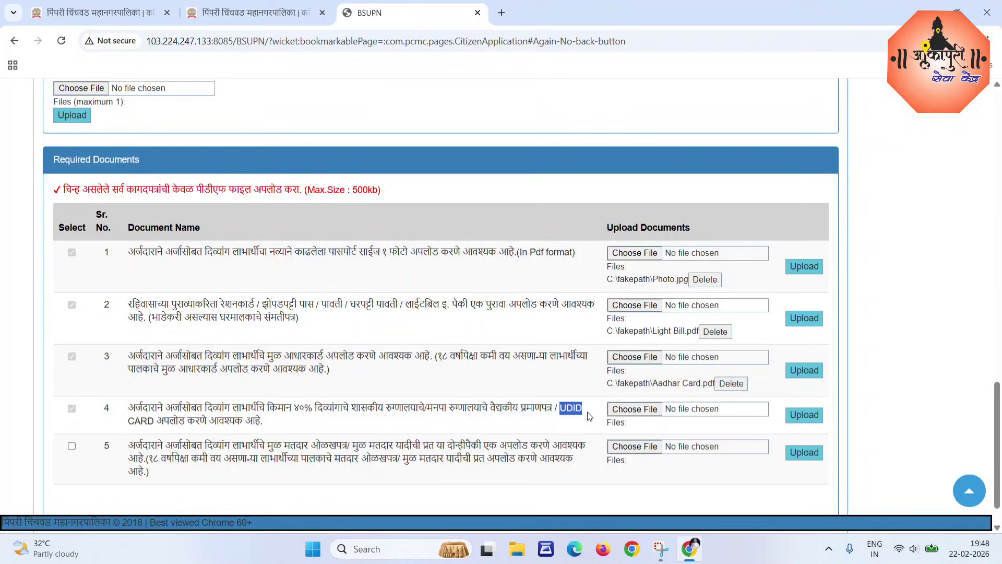
left_click(432, 424)
Upload Udid Card.pdf as row 4's disability certificate and tick row 5's voter ID checkbox.
left_click(633, 409)
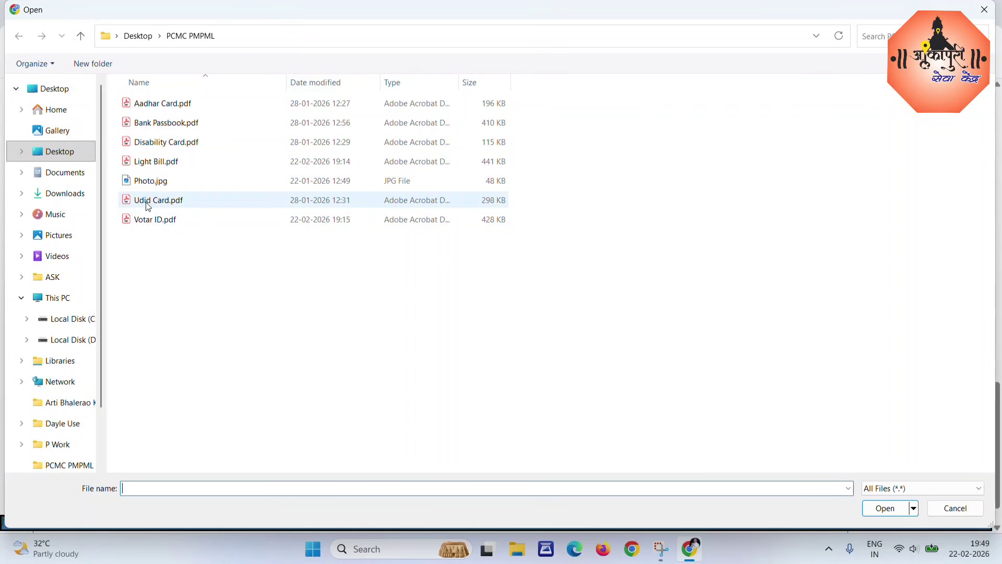
left_click(147, 203)
left_click(886, 509)
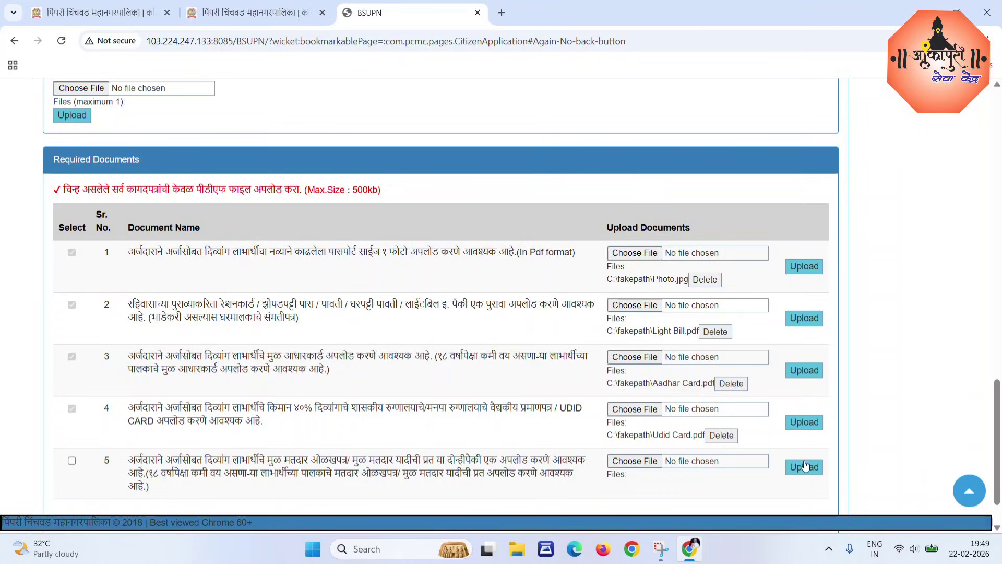
left_click(805, 424)
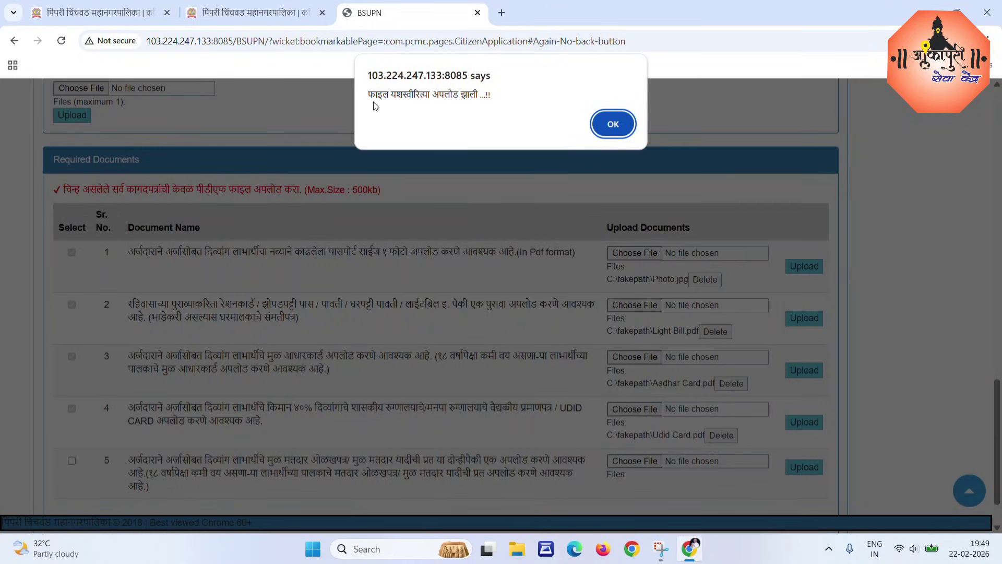
left_click(613, 125)
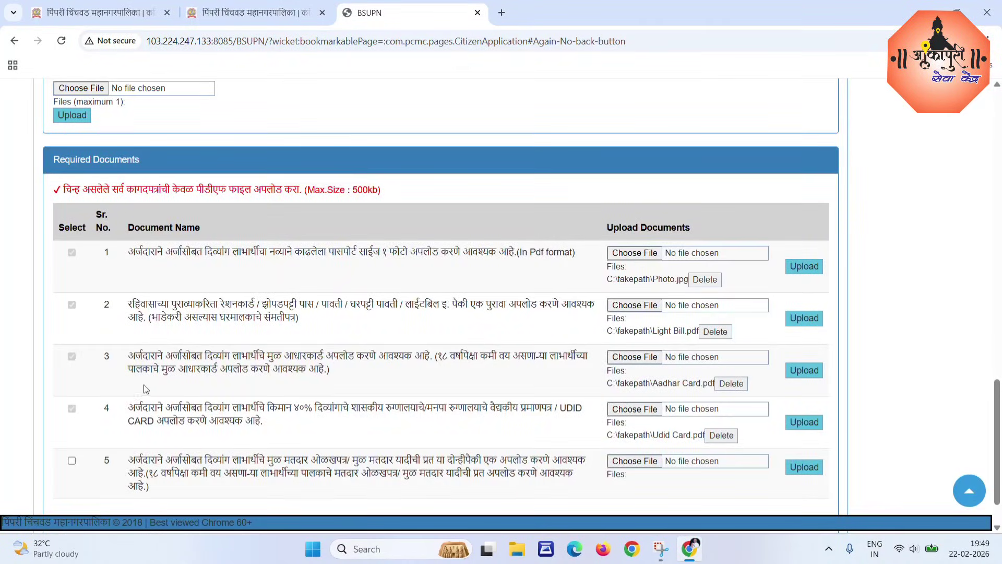
left_click(71, 460)
left_click_drag(135, 461, 348, 463)
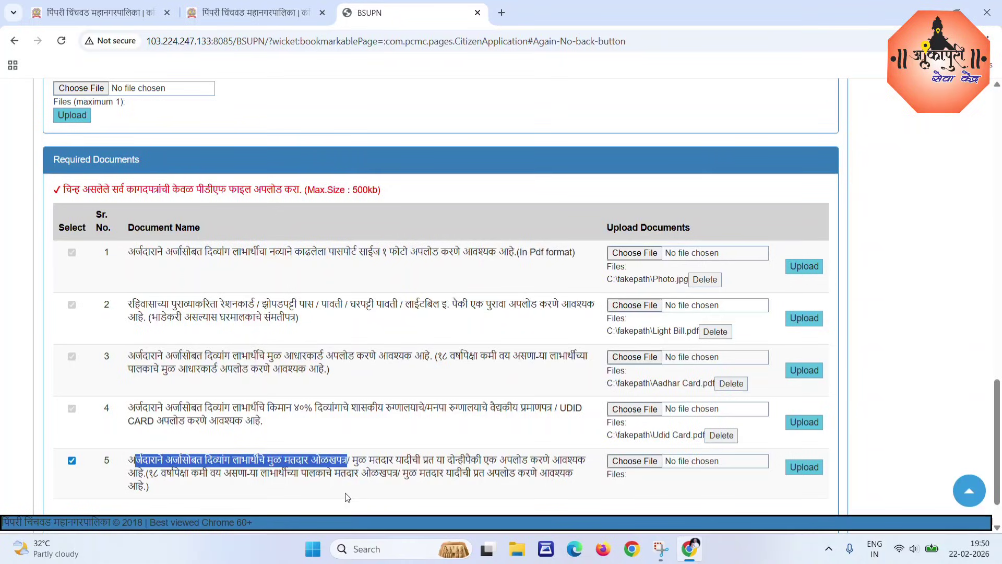
Attach Votar ID.pdf from the PCMC PMPML folder to row 5, the voter ID.
left_click(374, 505)
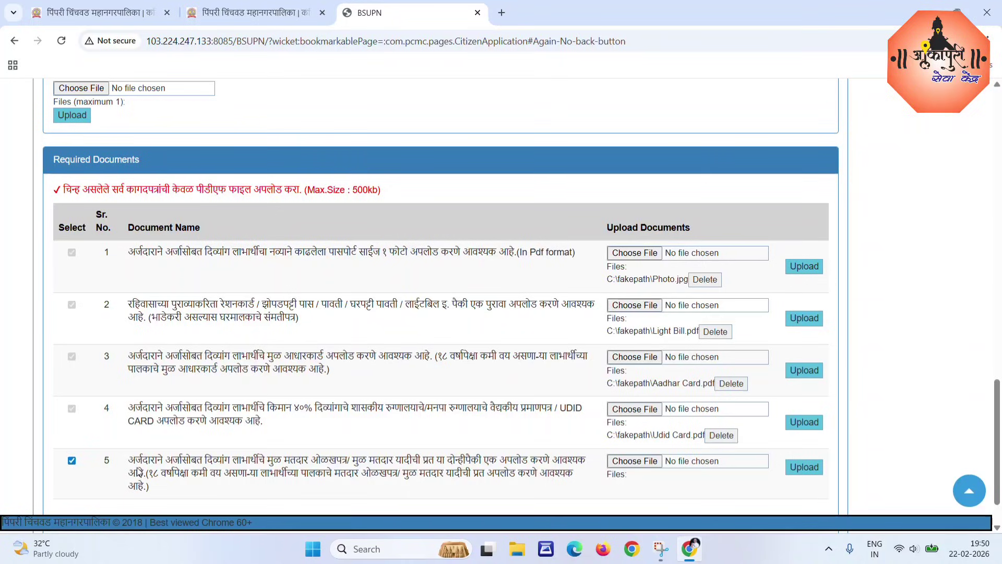
left_click(635, 461)
left_click(131, 220)
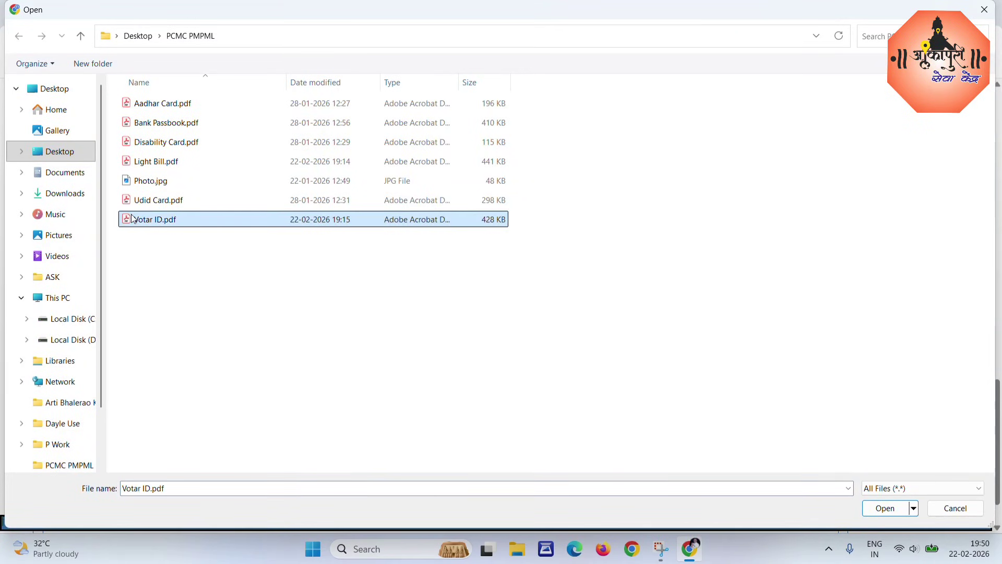
left_click(886, 508)
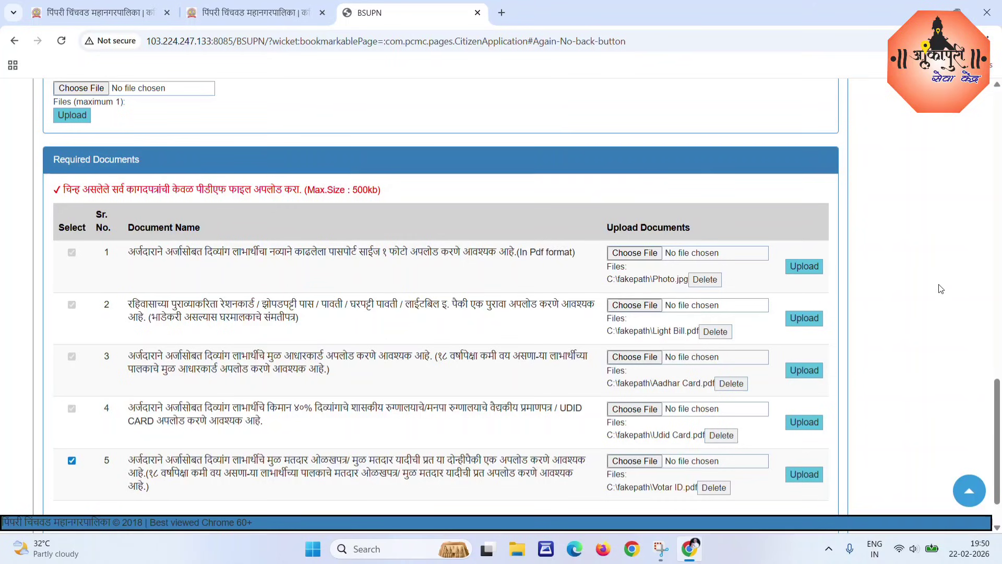
Save the application with all five documents and accept the E Zone application-number confirmation.
scroll(714, 325, "down", 1)
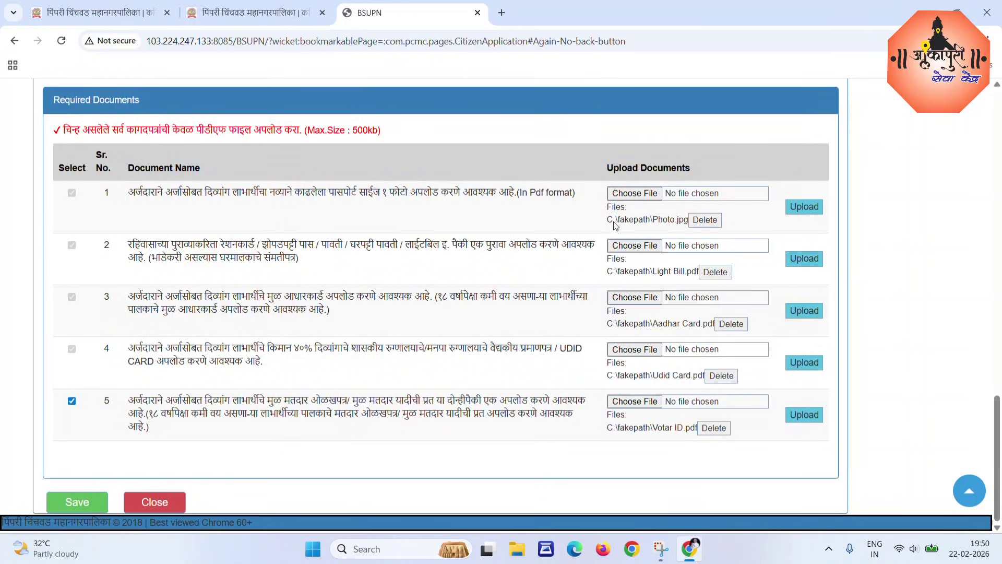
left_click(73, 503)
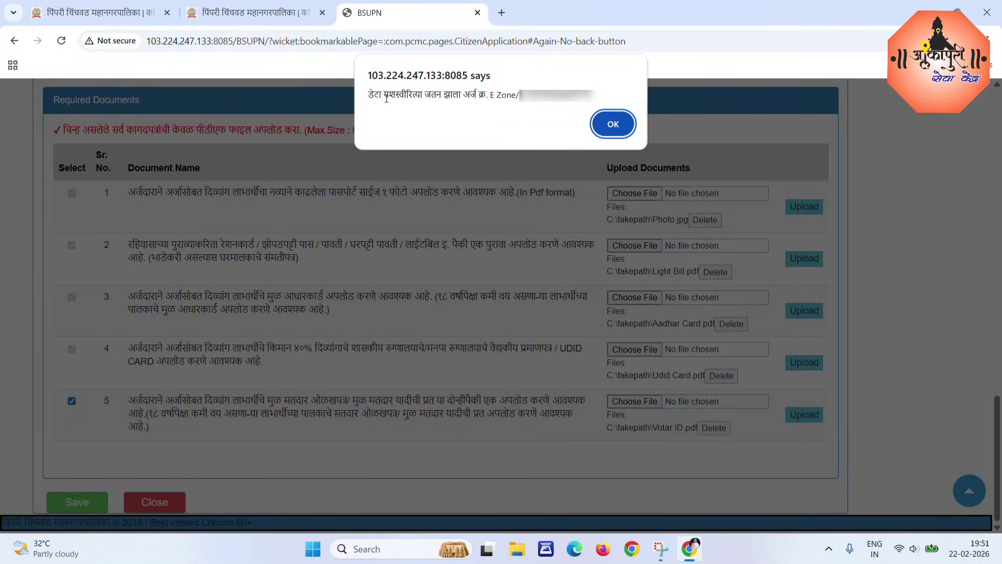
left_click_drag(367, 95, 588, 98)
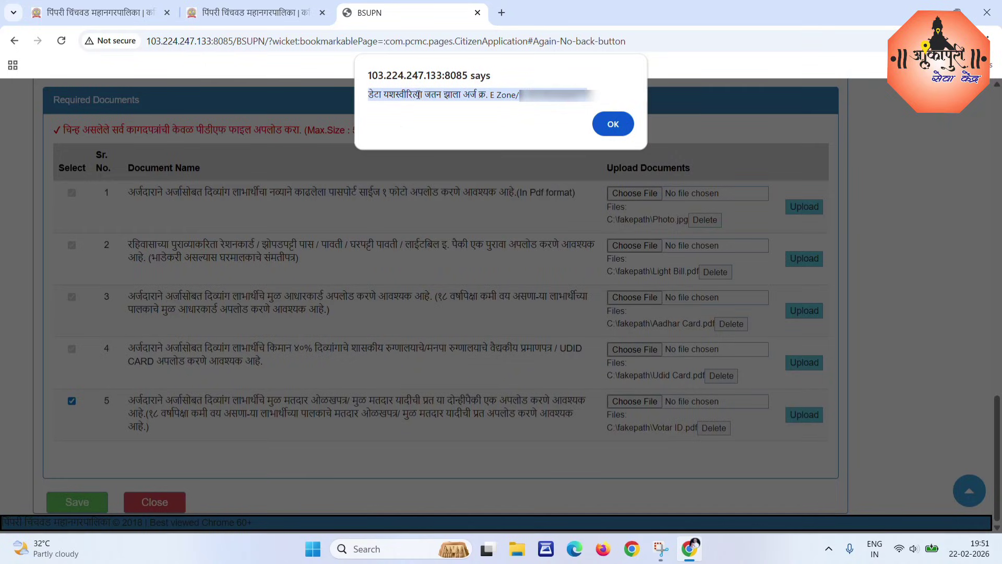
left_click(614, 124)
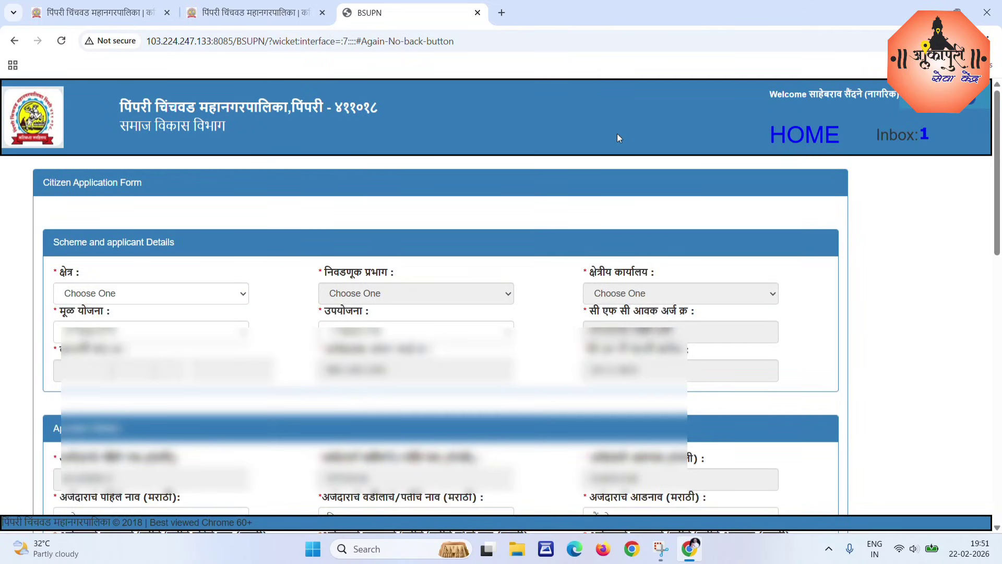
Open the Online Application Dashboard and check the 22-02-2026 application shows In Process.
left_click(791, 134)
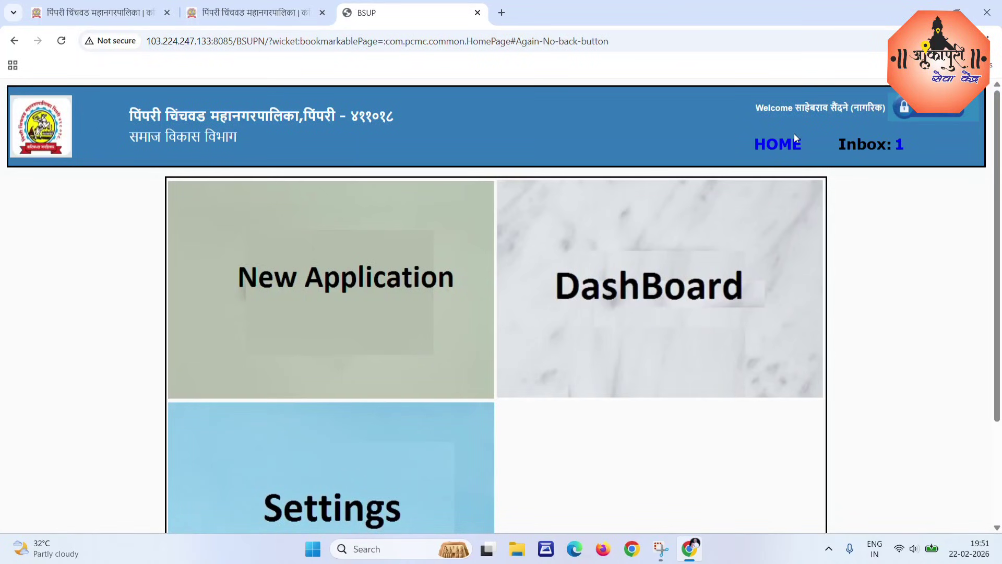
mouse_move(677, 290)
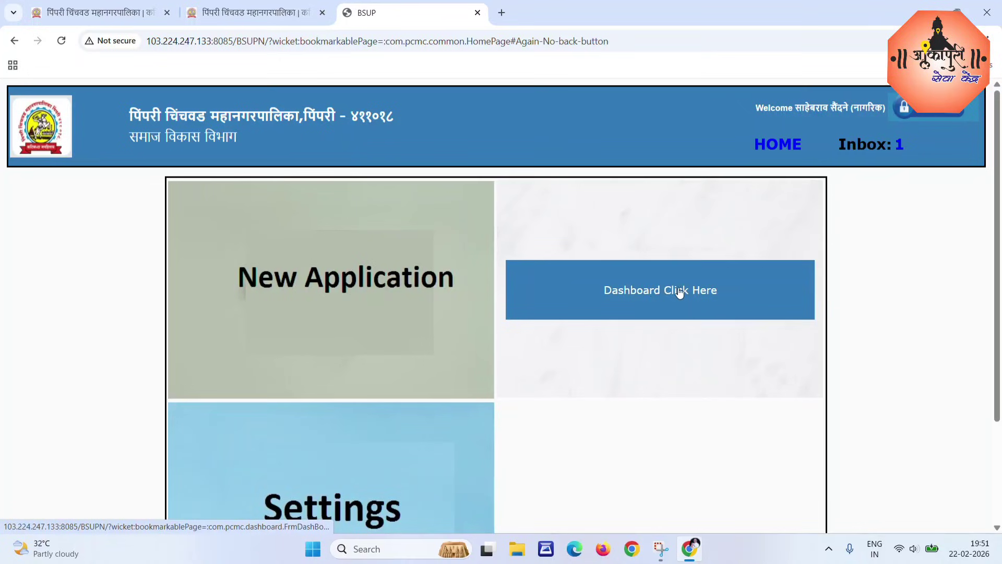
left_click(670, 290)
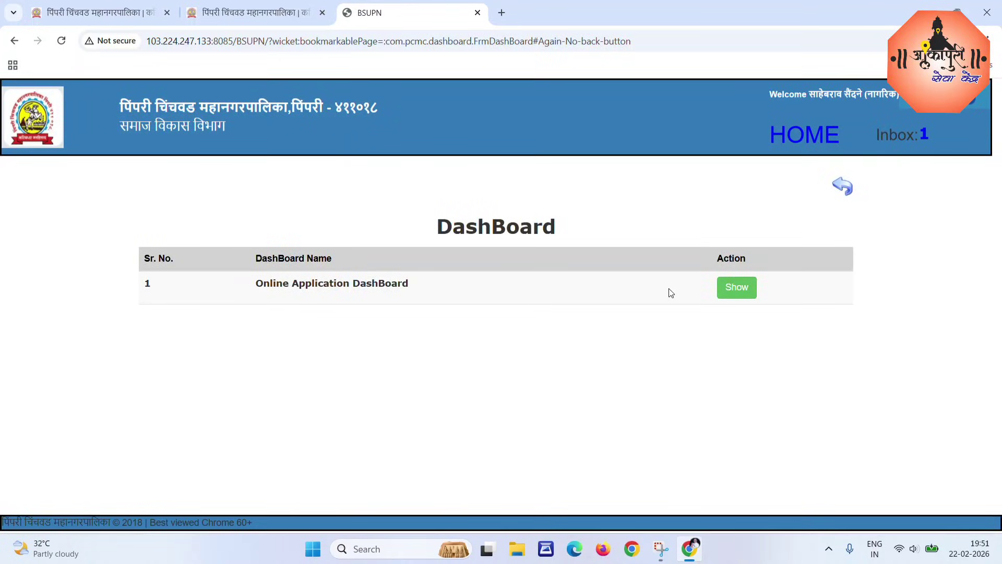
left_click(736, 288)
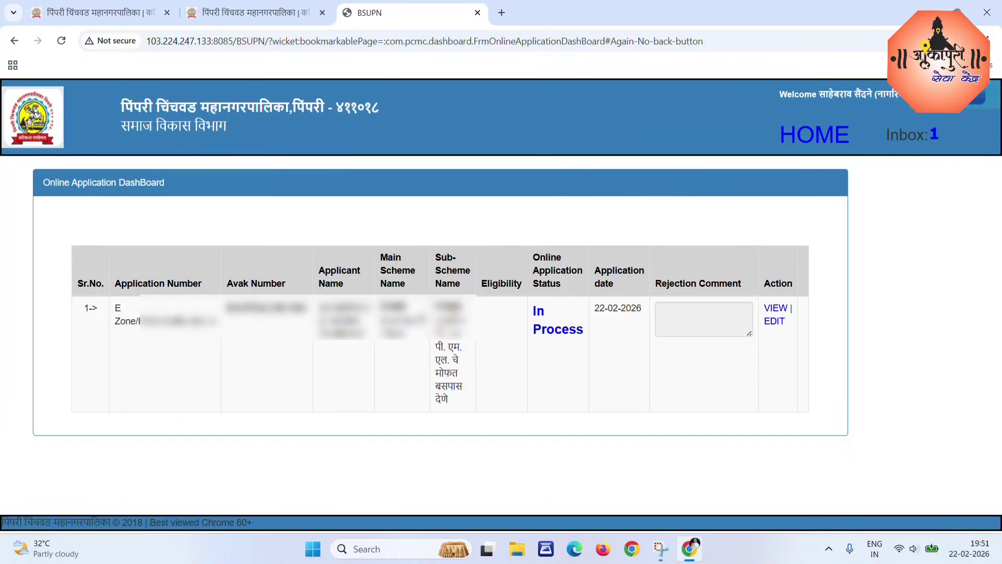
left_click_drag(227, 312, 305, 312)
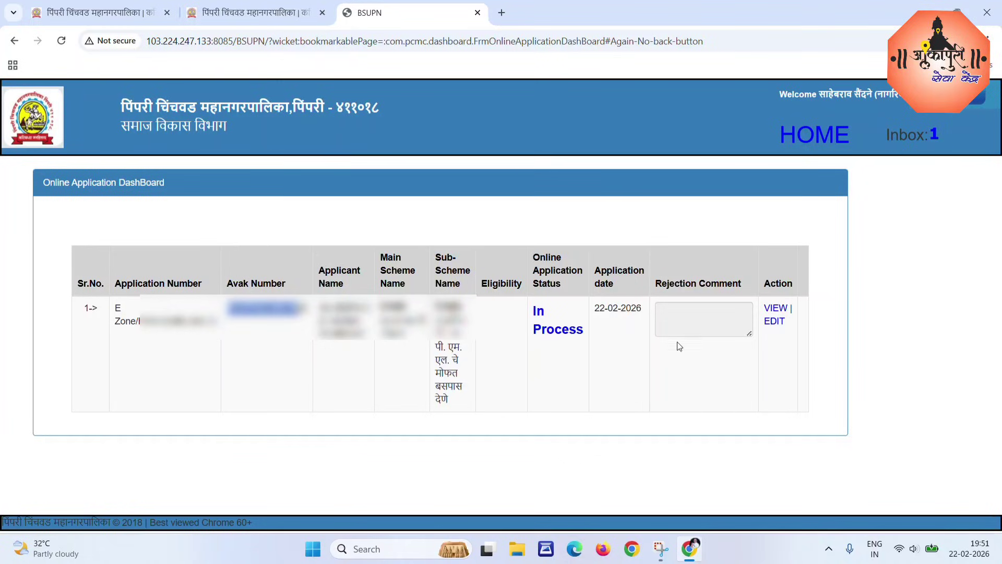
left_click_drag(534, 312, 584, 328)
left_click(612, 347)
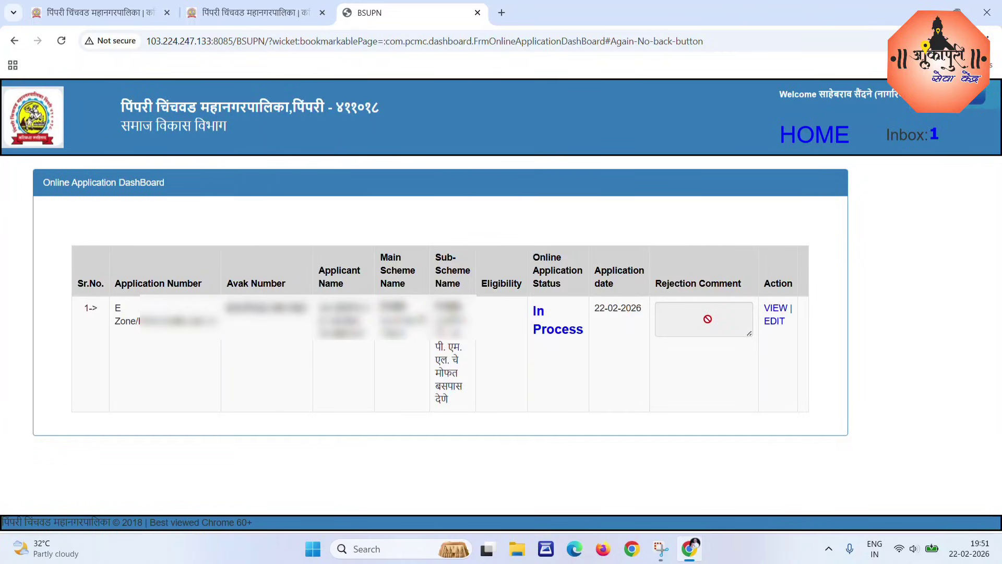
left_click(776, 309)
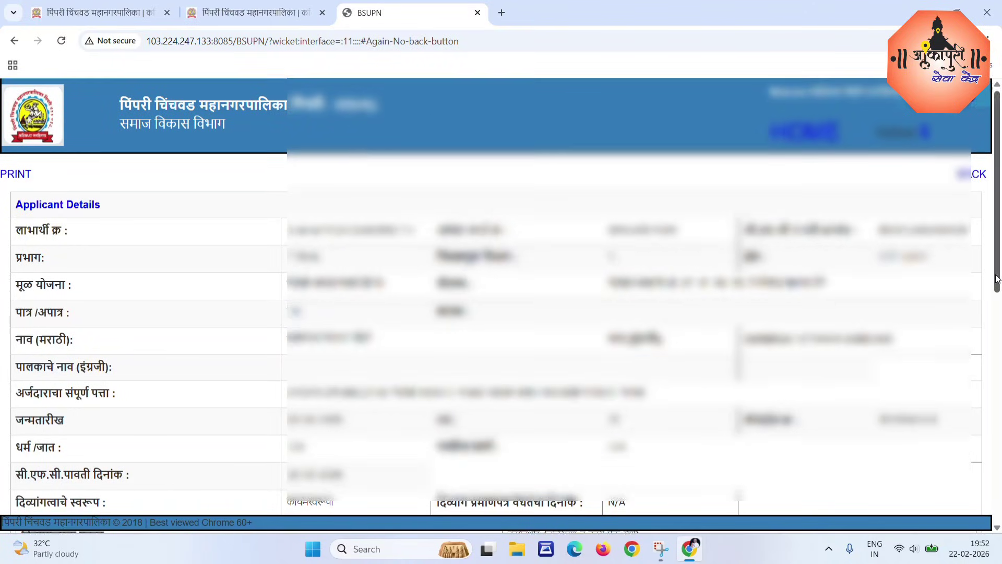
scroll(652, 359, "down", 4)
scroll(652, 359, "down", 6)
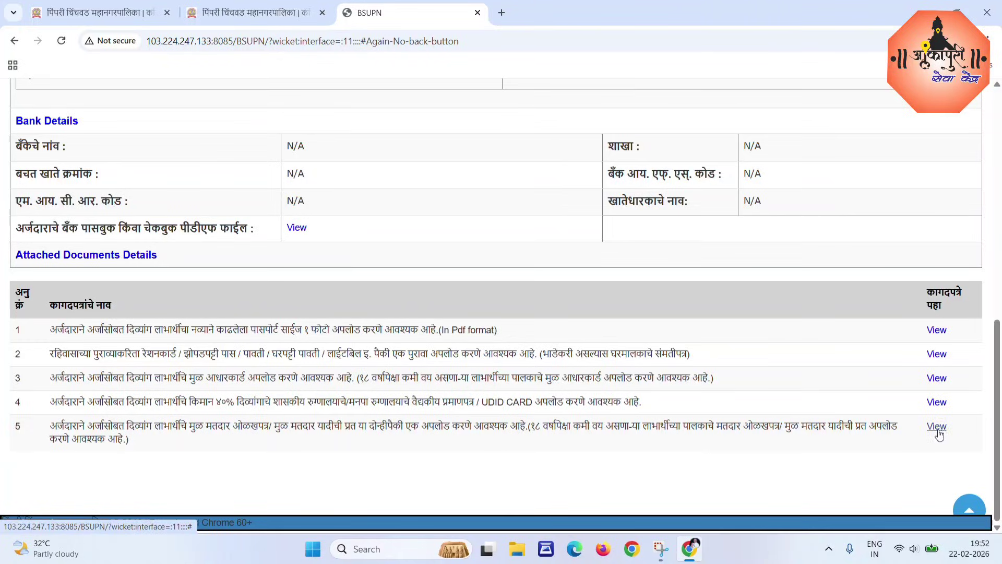
scroll(731, 457, "up", 10)
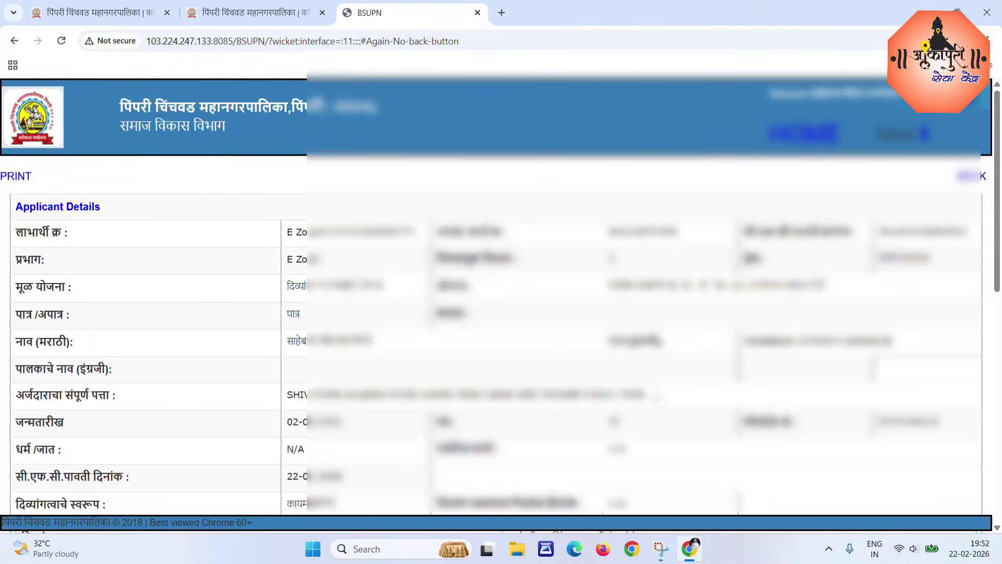
left_click(962, 178)
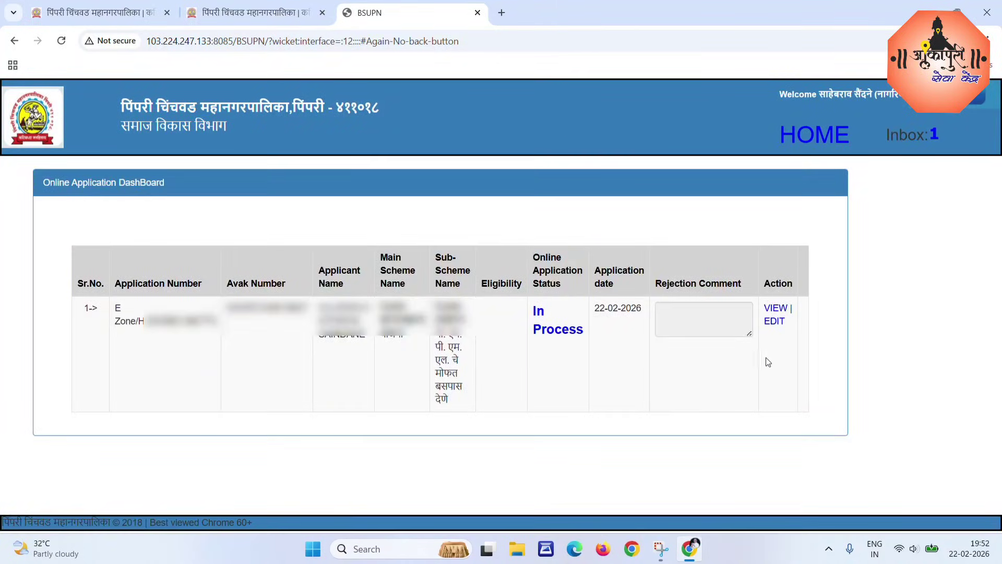
left_click(774, 320)
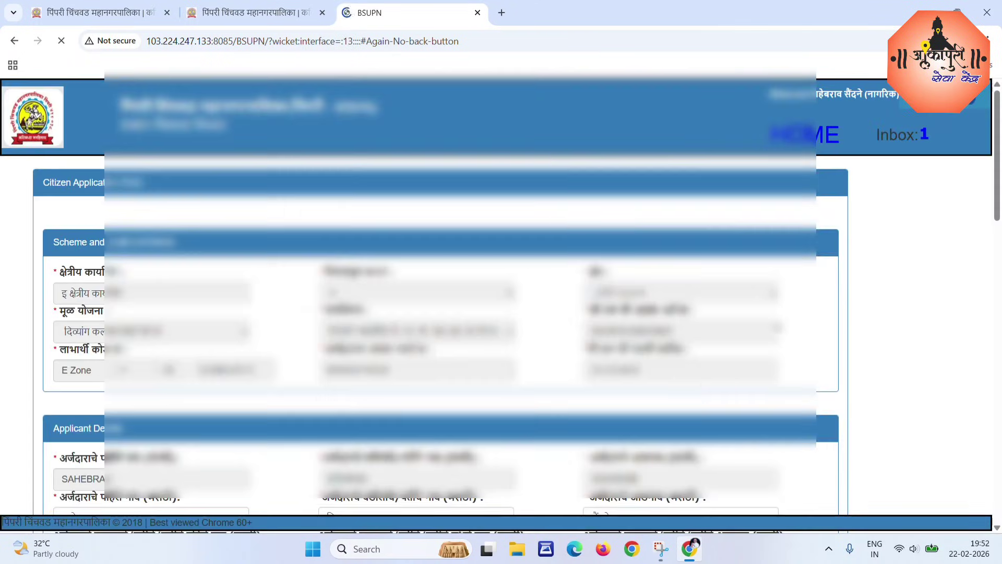
scroll(35, 259, "down", 20)
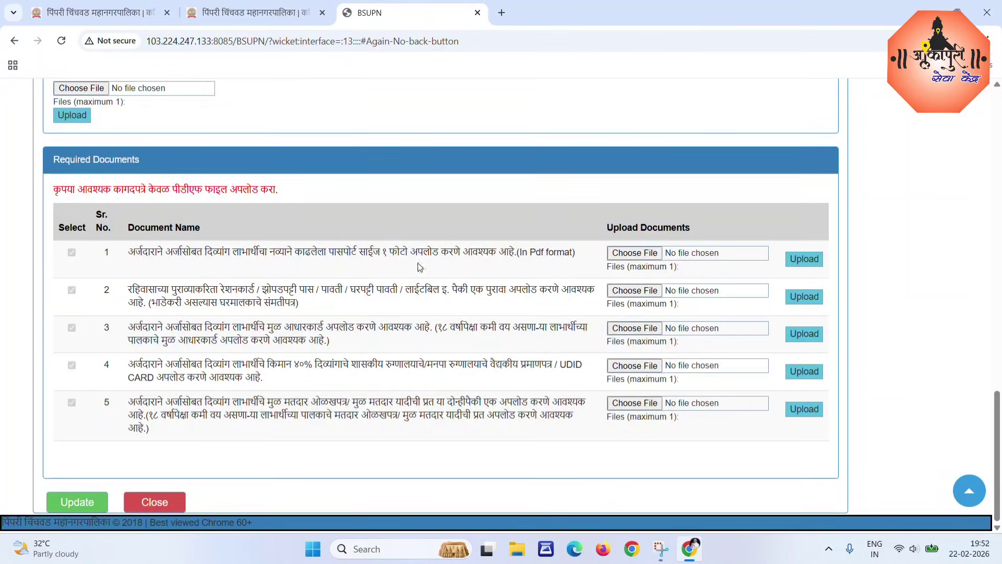
left_click(156, 502)
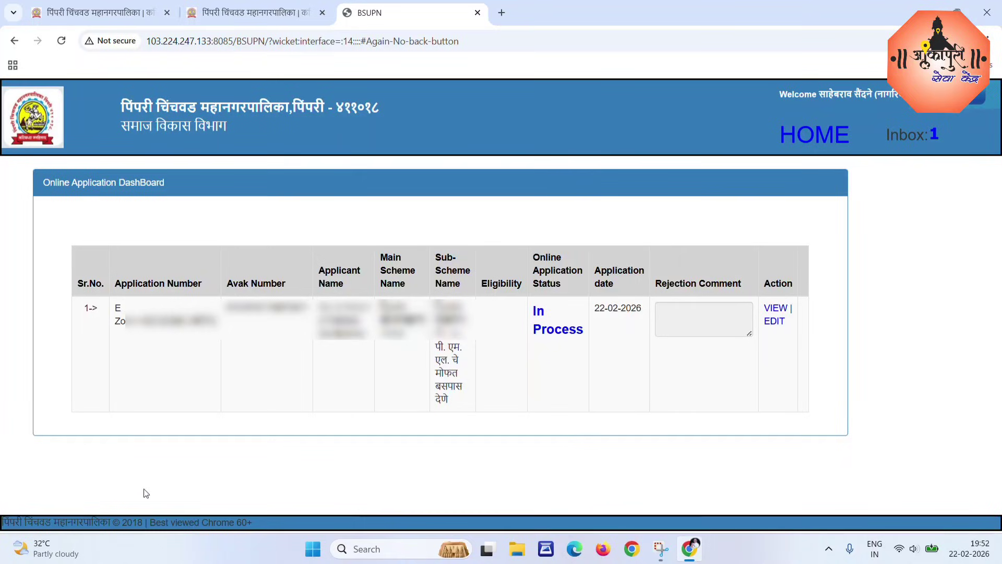
Return to the BSUPN portal home page via the HOME link.
left_click(807, 136)
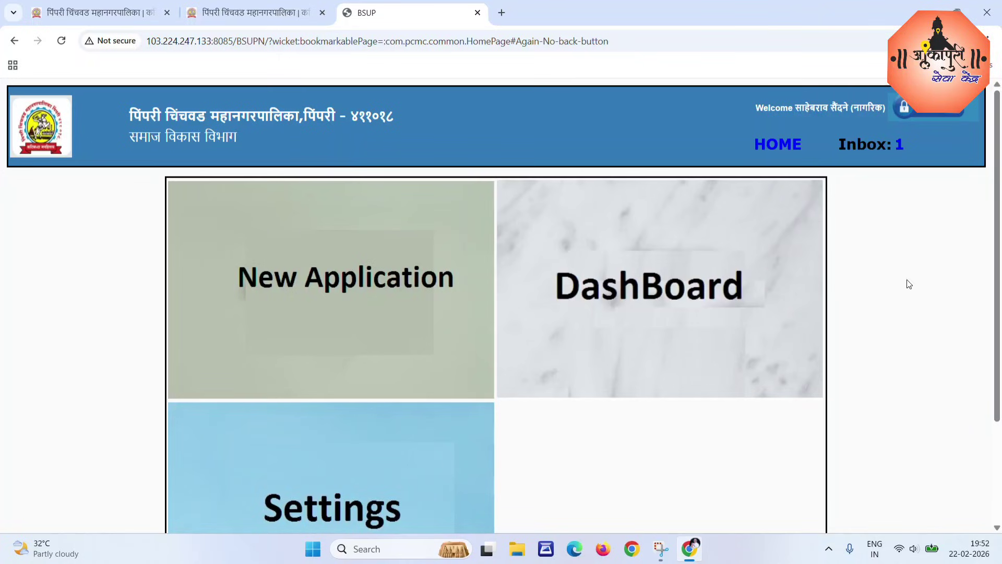
mouse_move(638, 398)
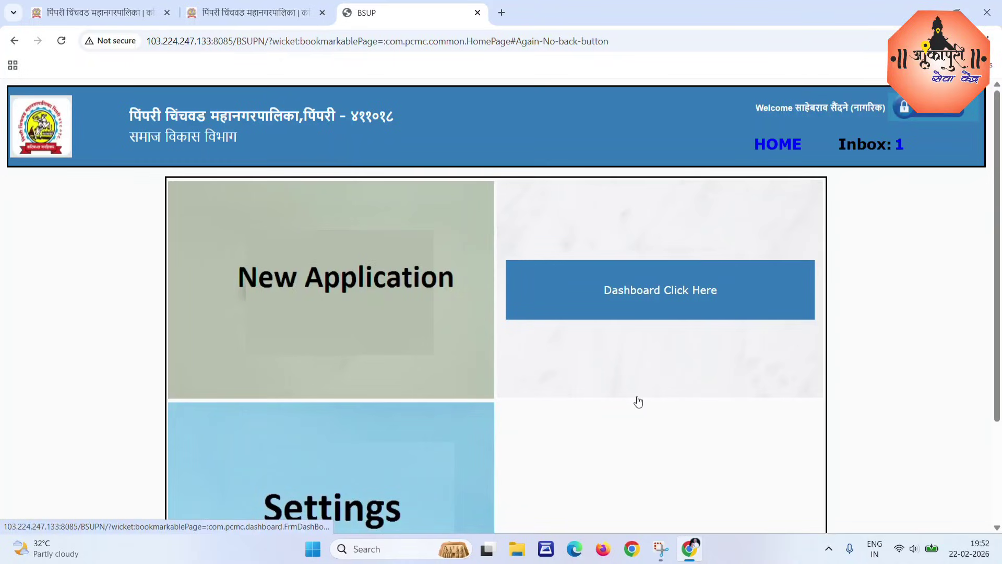